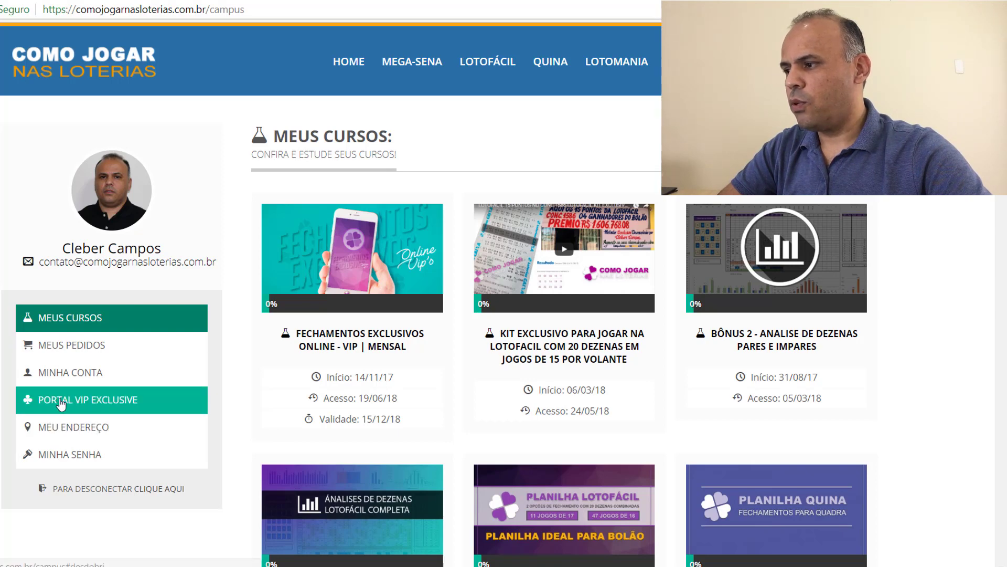
Open the Dia de Sorte game builder from Portal VIP Exclusive and select the scheme 16 Num (7) (60 JG) 2 Fixas + 14 Comb.
left_click(61, 405)
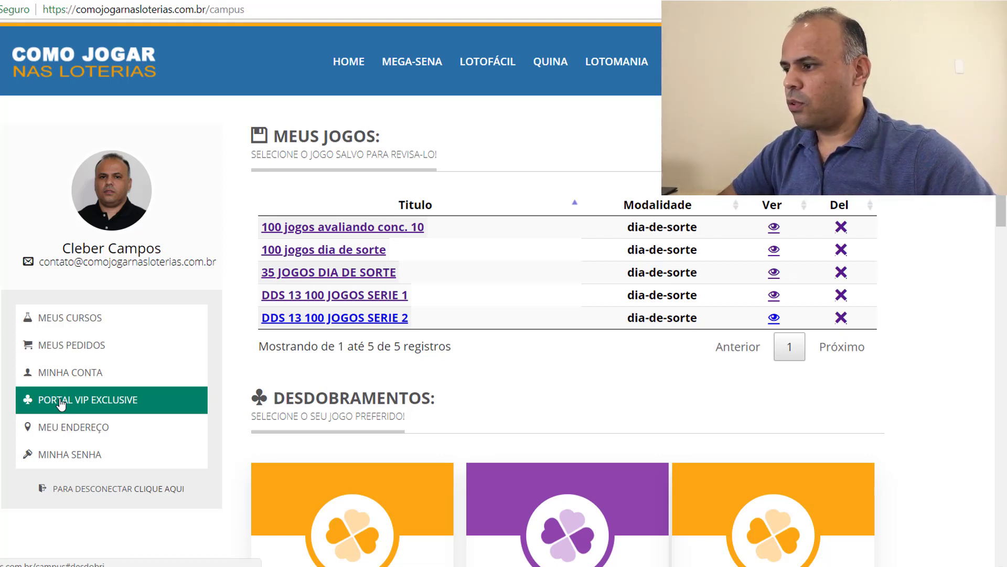
scroll(359, 423, "down", 3)
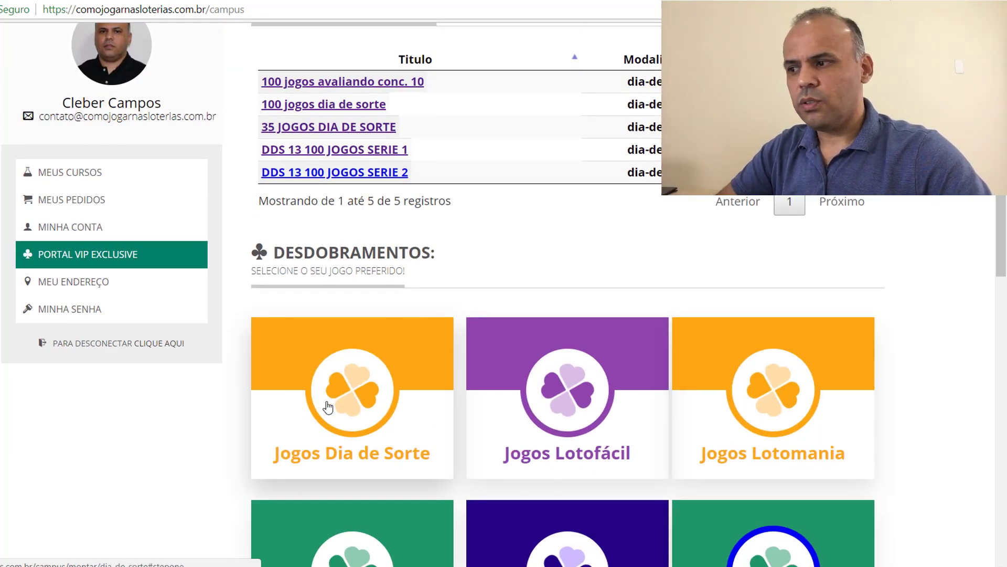
left_click(328, 407)
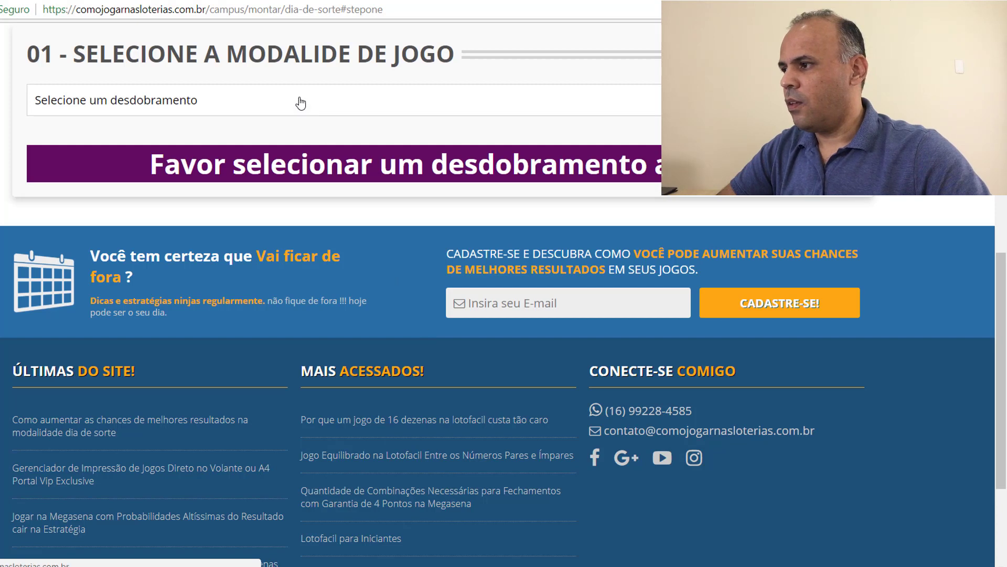
left_click(299, 101)
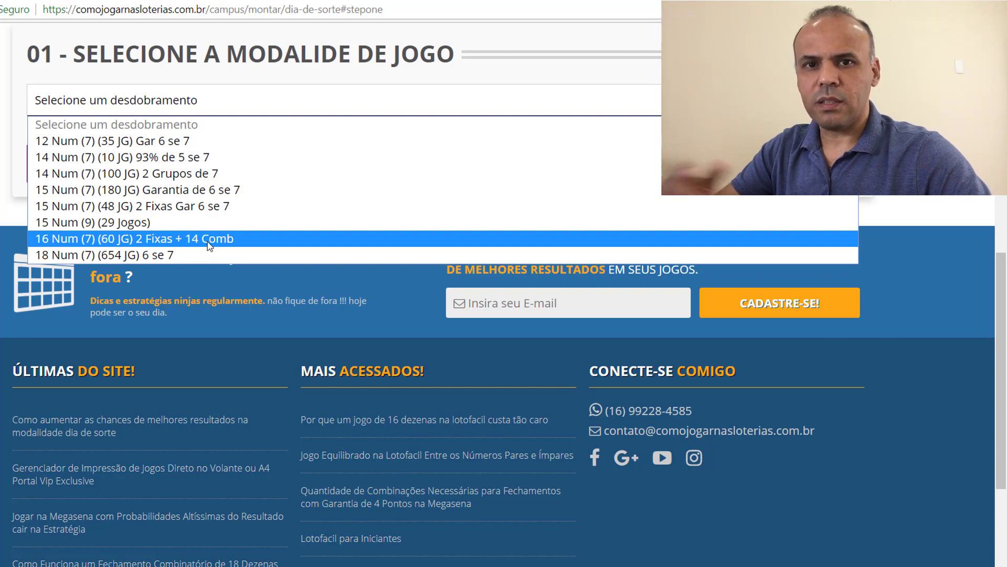
left_click(227, 239)
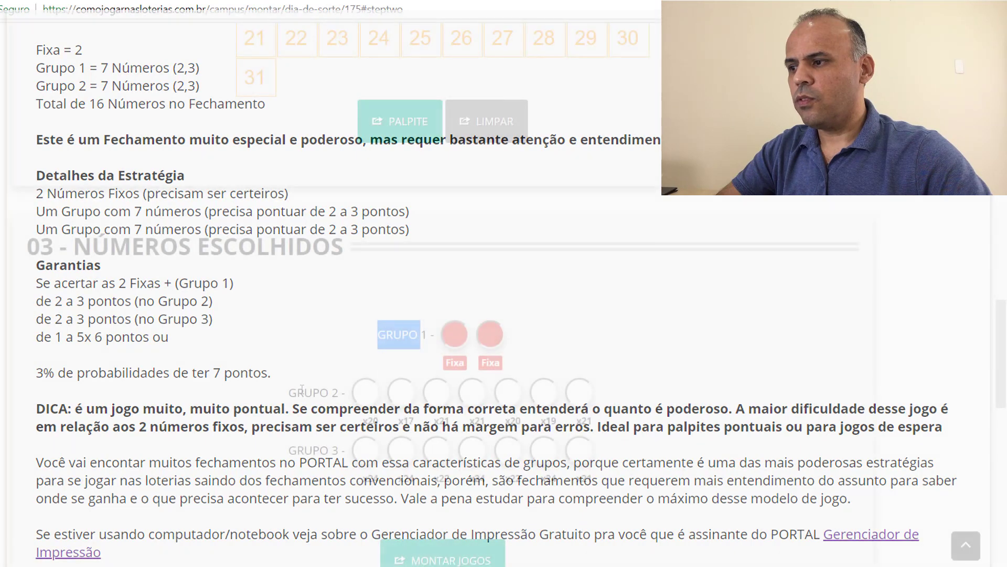
Examine how the chosen numbers are divided among Grupo 1 with its fixed slots, Grupo 2 and Grupo 3.
left_click_drag(313, 450, 347, 450)
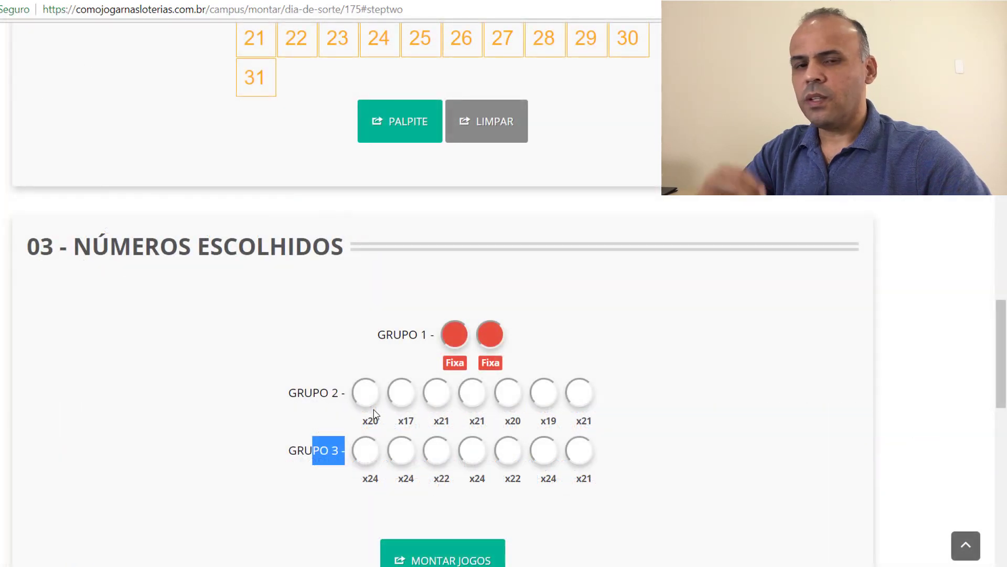
left_click(560, 338)
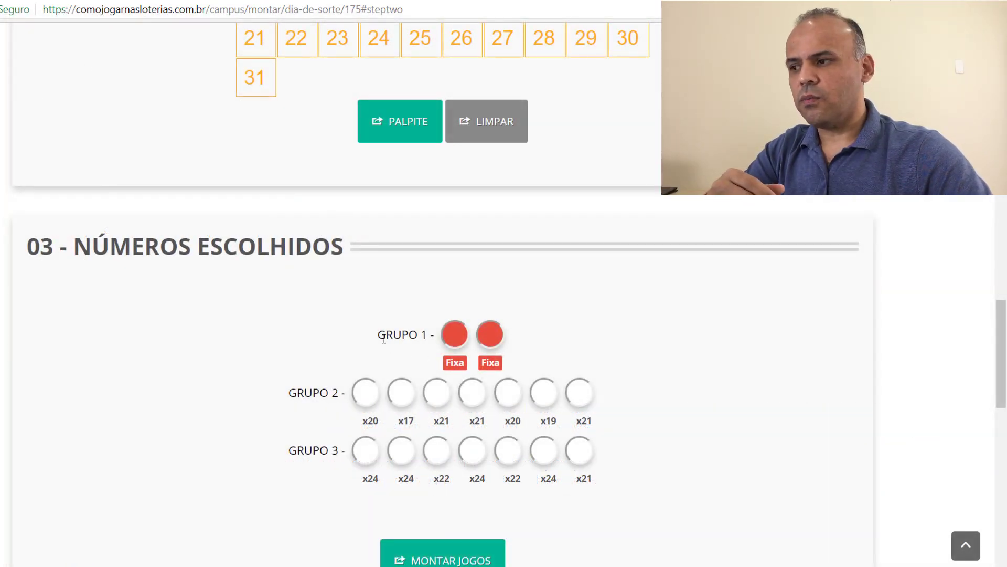
left_click_drag(383, 339, 427, 336)
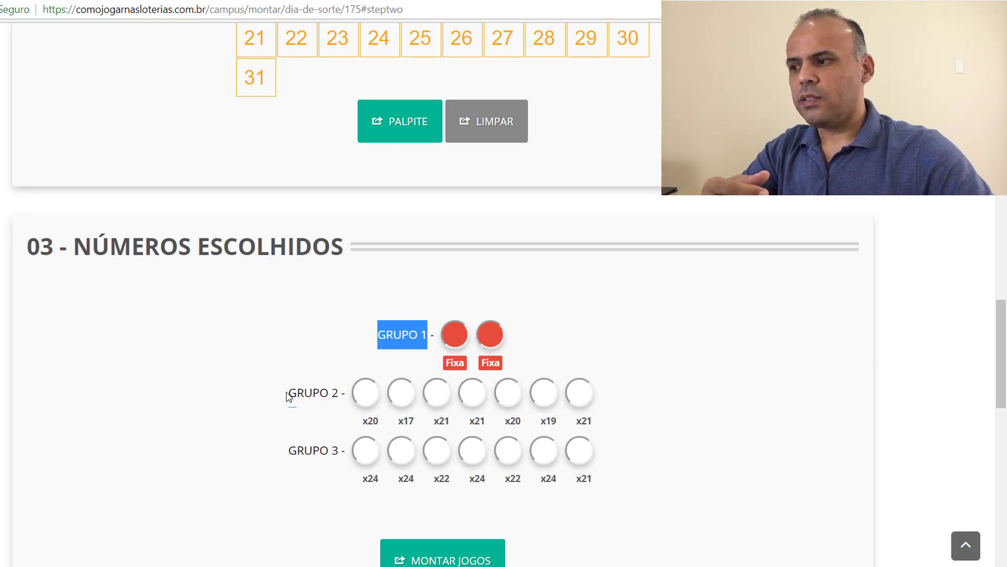
left_click_drag(288, 397, 340, 391)
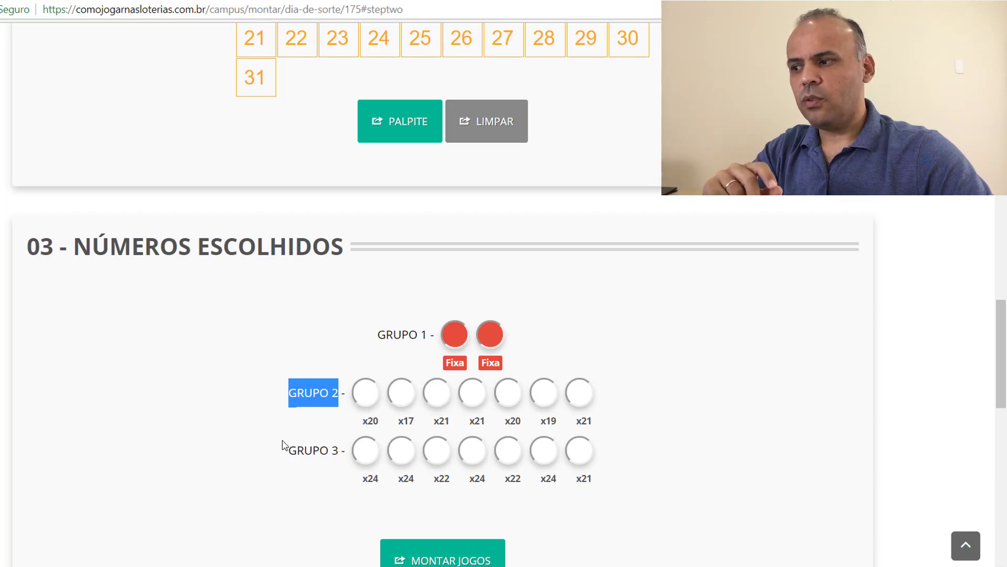
left_click_drag(283, 446, 342, 446)
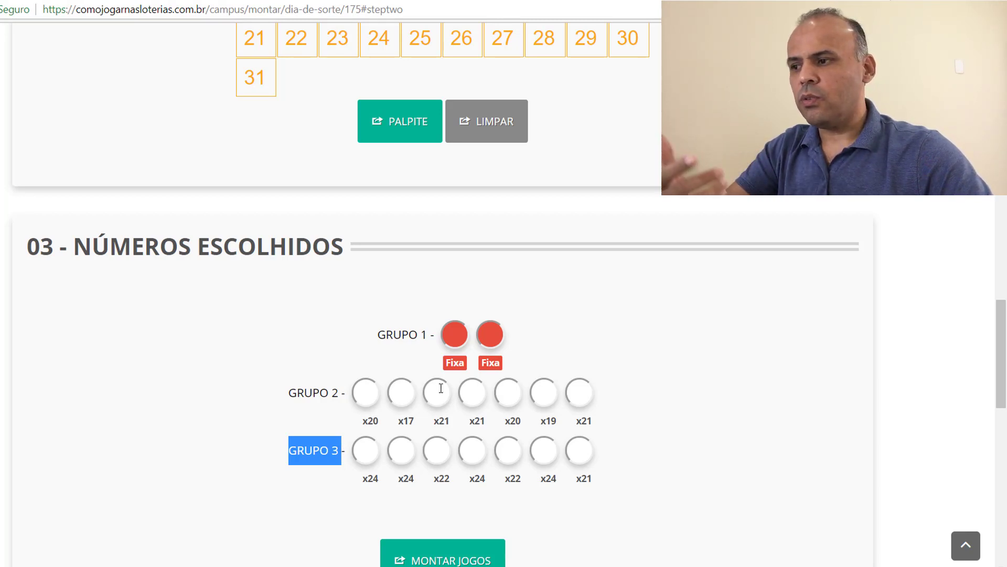
left_click_drag(376, 337, 429, 334)
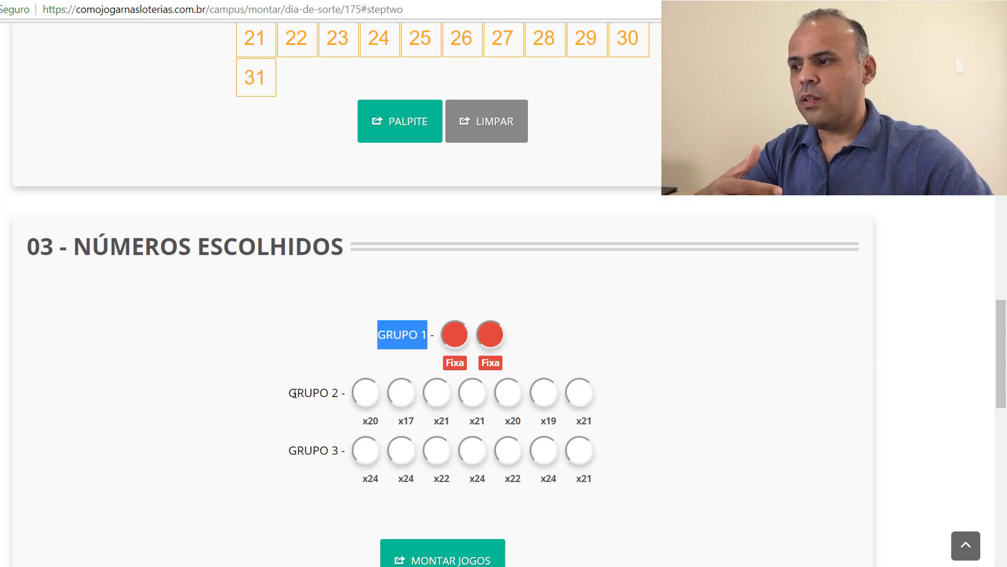
left_click_drag(292, 392, 334, 393)
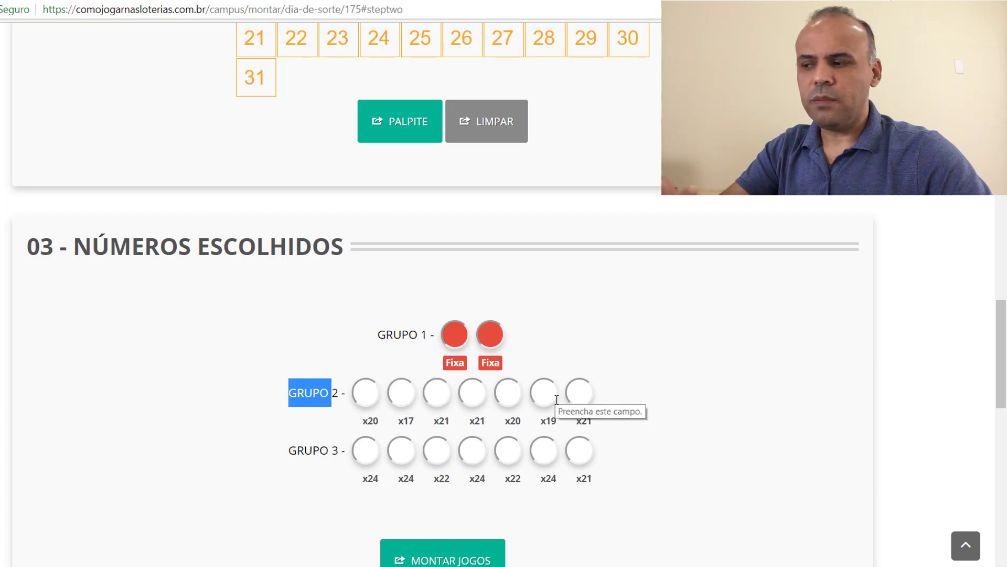
left_click_drag(290, 450, 334, 450)
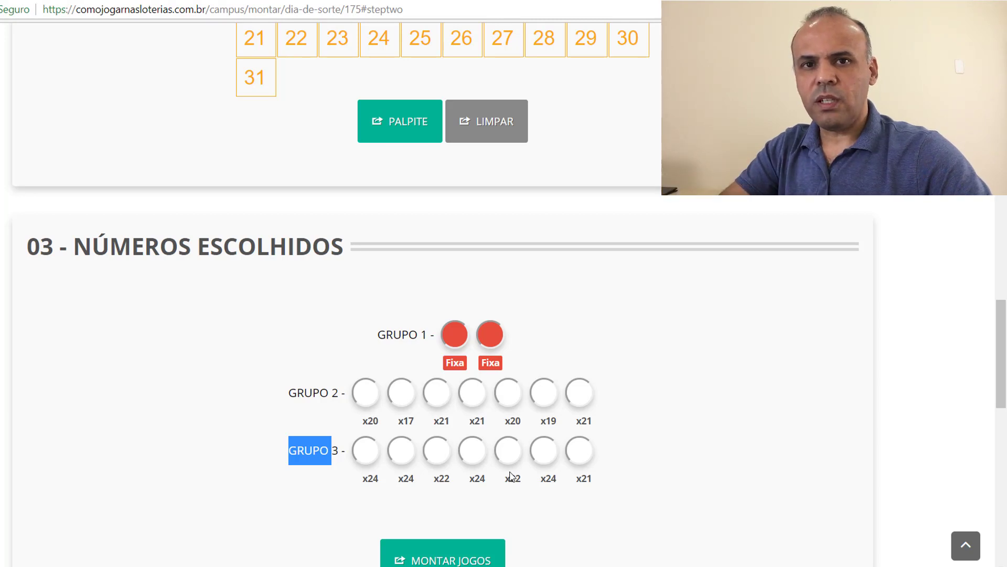
Select 01 and 02 in the number grid as the two fixed numbers of Grupo 1.
scroll(555, 416, "up", 4)
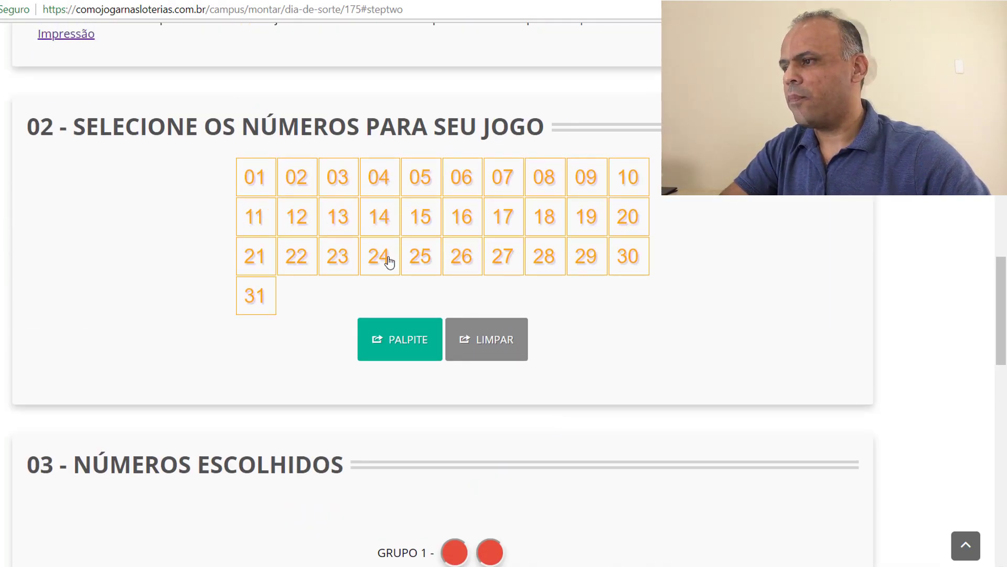
scroll(686, 411, "up", 2)
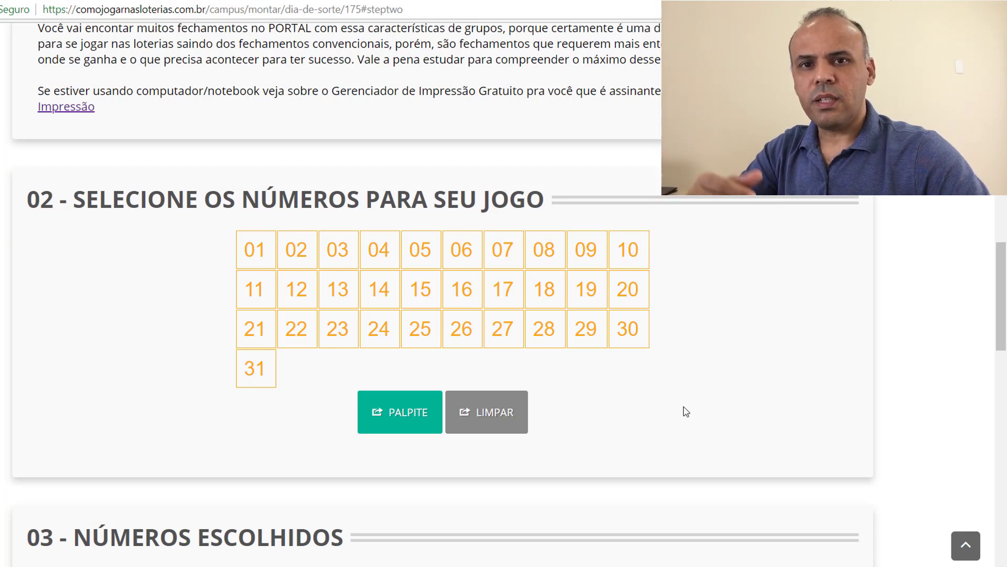
scroll(686, 411, "down", 4)
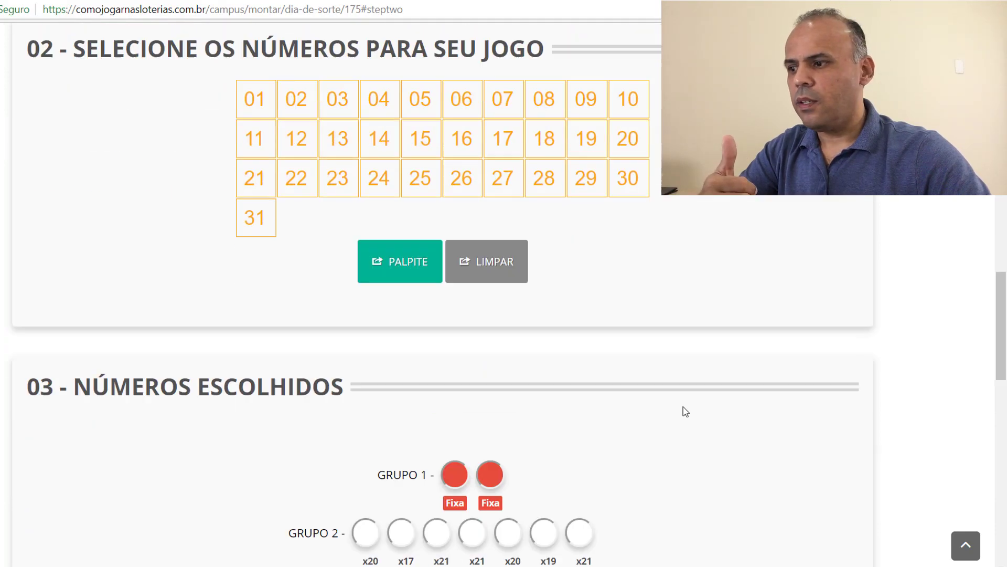
scroll(548, 411, "up", 1)
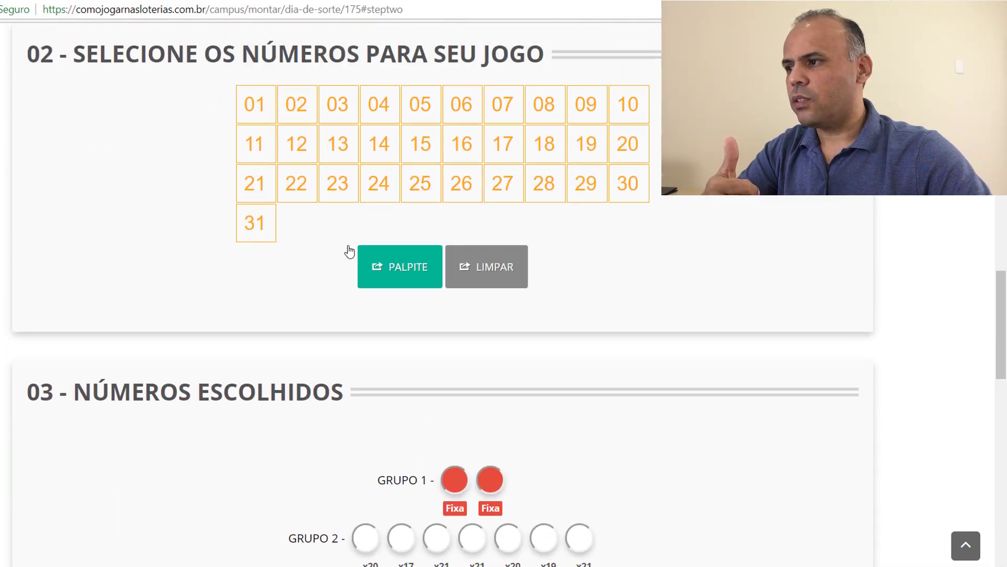
left_click(253, 113)
left_click(291, 110)
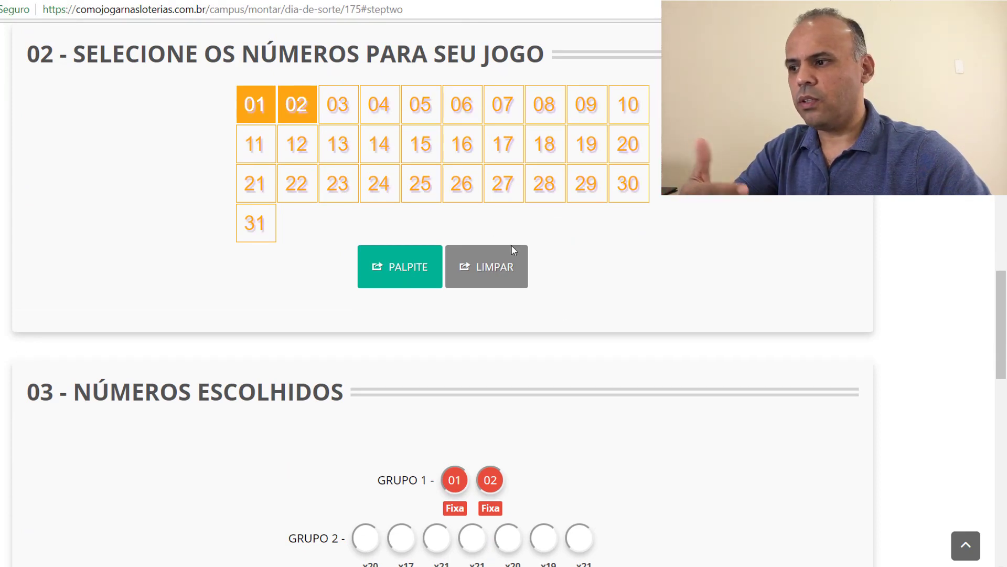
Select numbers 03 through 09 in the grid to fill Grupo 2 and check their placement.
left_click(334, 104)
left_click(376, 105)
left_click(420, 108)
left_click(460, 107)
left_click(497, 107)
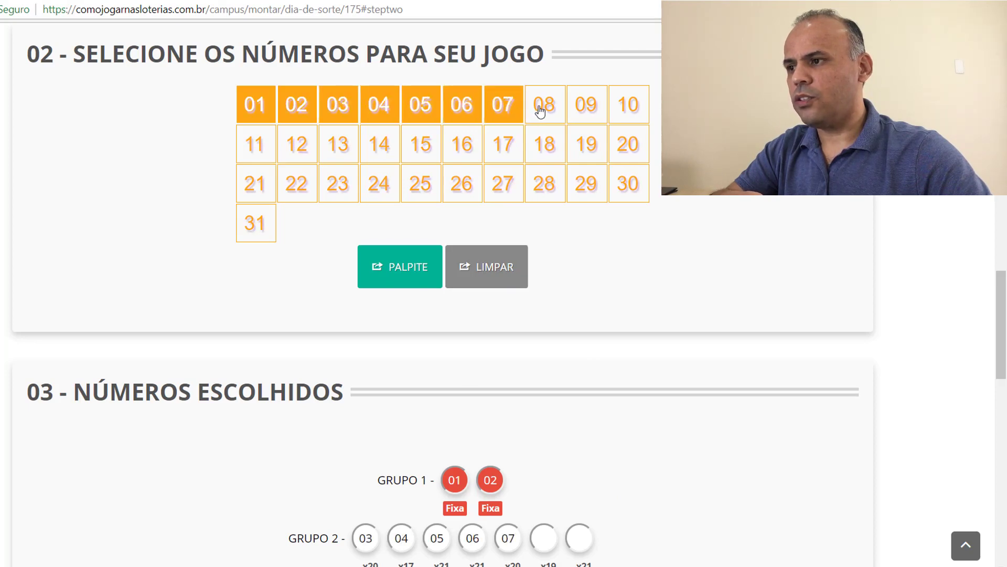
left_click(540, 108)
left_click(588, 105)
scroll(595, 406, "down", 3)
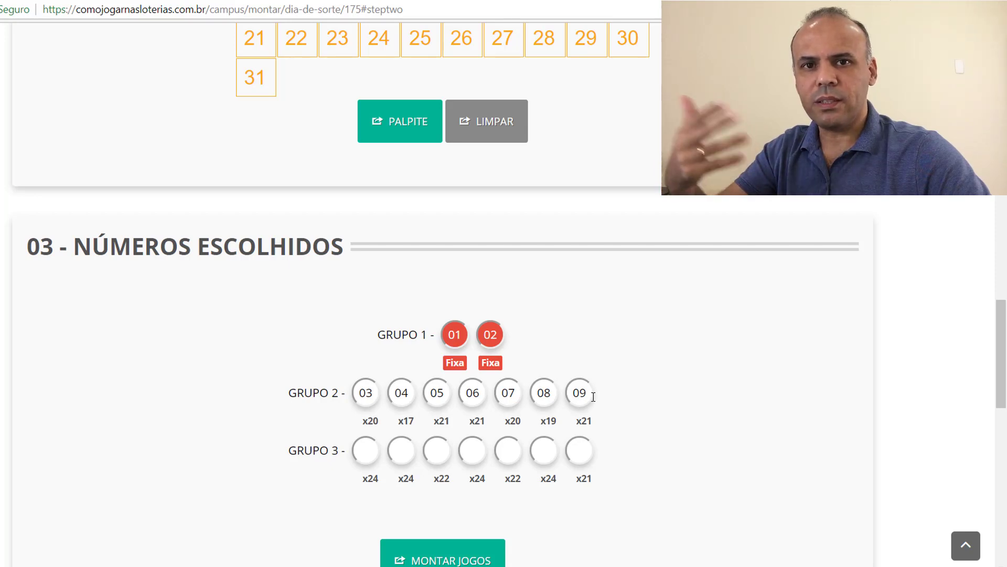
scroll(594, 396, "up", 4)
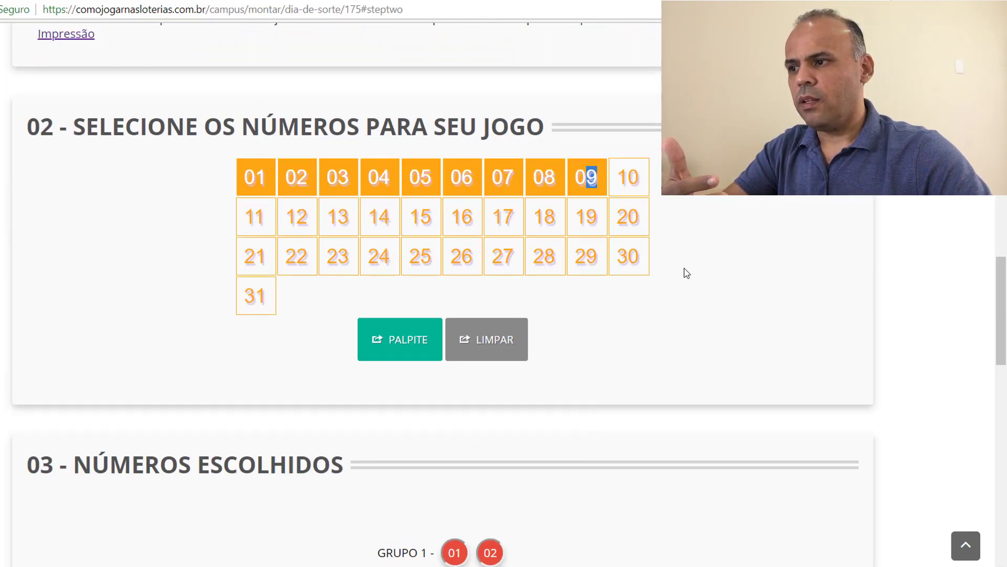
scroll(735, 299, "down", 4)
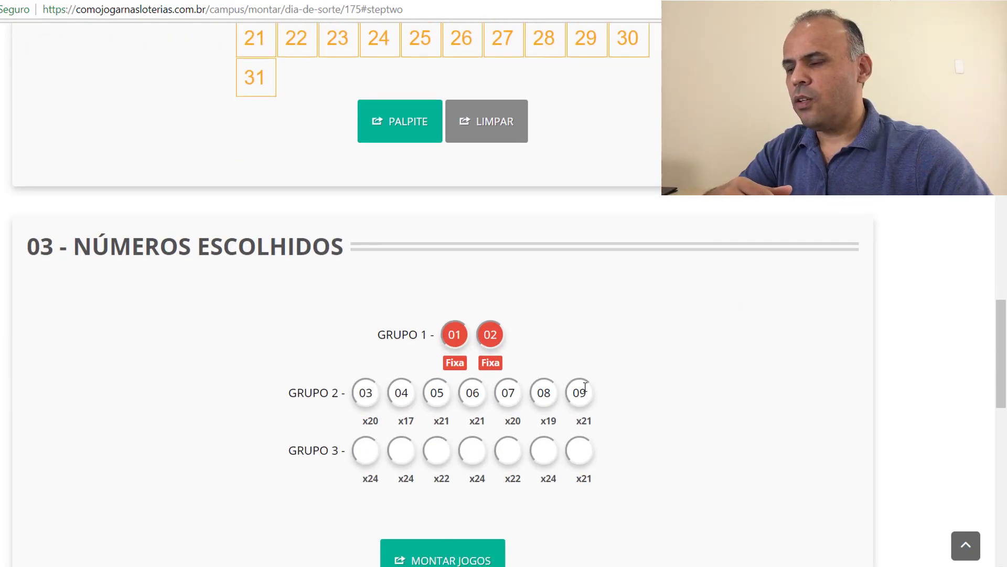
Select numbers 10 through 16 in the grid to fill Grupo 3.
scroll(580, 387, "up", 3)
left_click(632, 119)
left_click(257, 145)
left_click(297, 145)
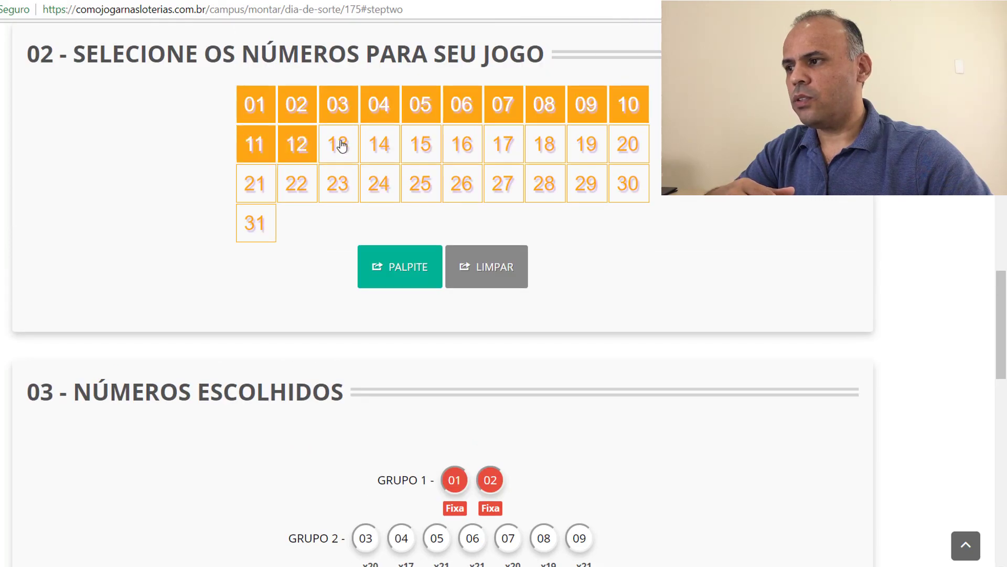
left_click(338, 145)
left_click(380, 144)
scroll(524, 315, "down", 3)
scroll(551, 367, "up", 3)
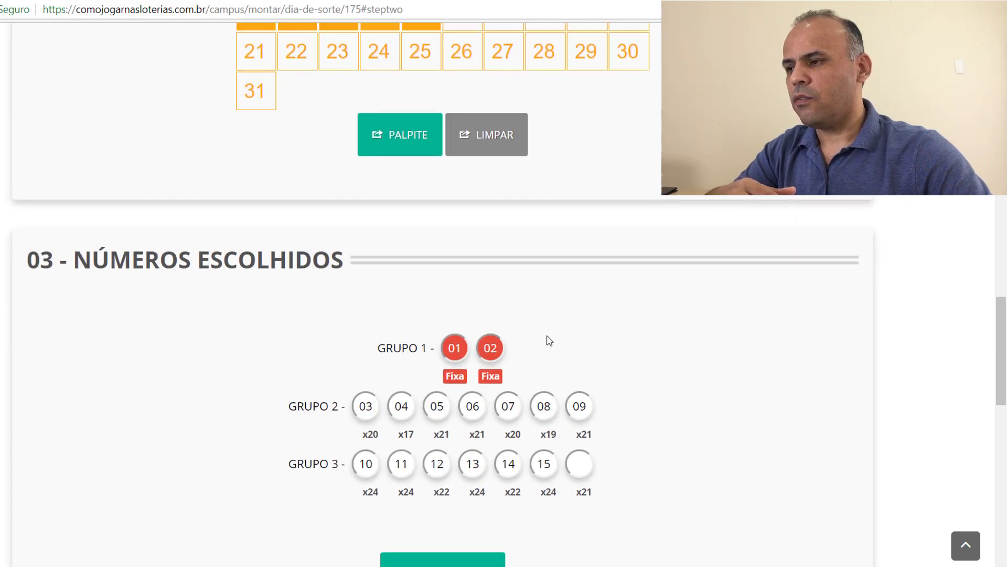
left_click(420, 143)
left_click(464, 155)
scroll(670, 315, "down", 4)
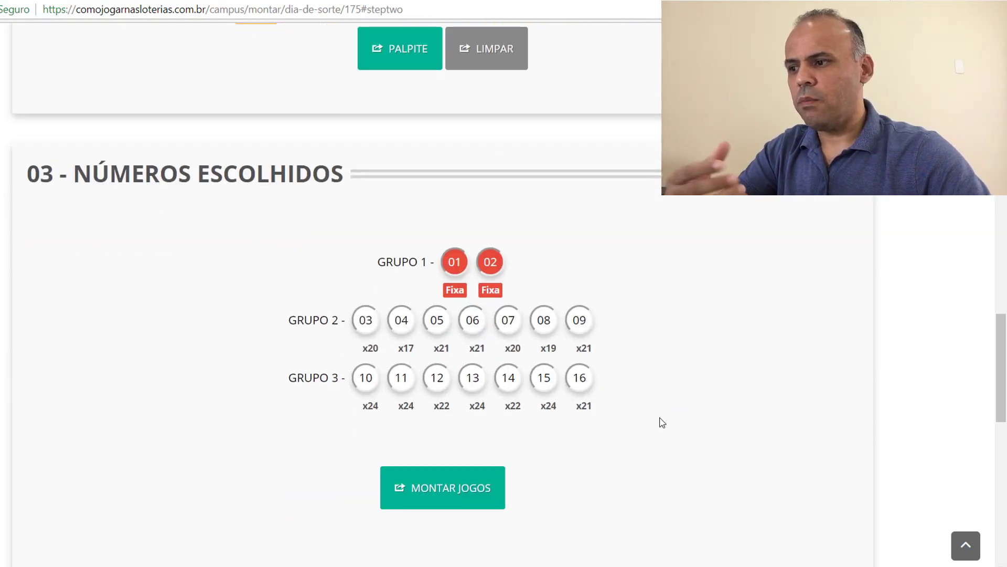
Generate the combined games from the chosen numbers and review the resulting list down to its end.
scroll(662, 422, "down", 3)
left_click(443, 349)
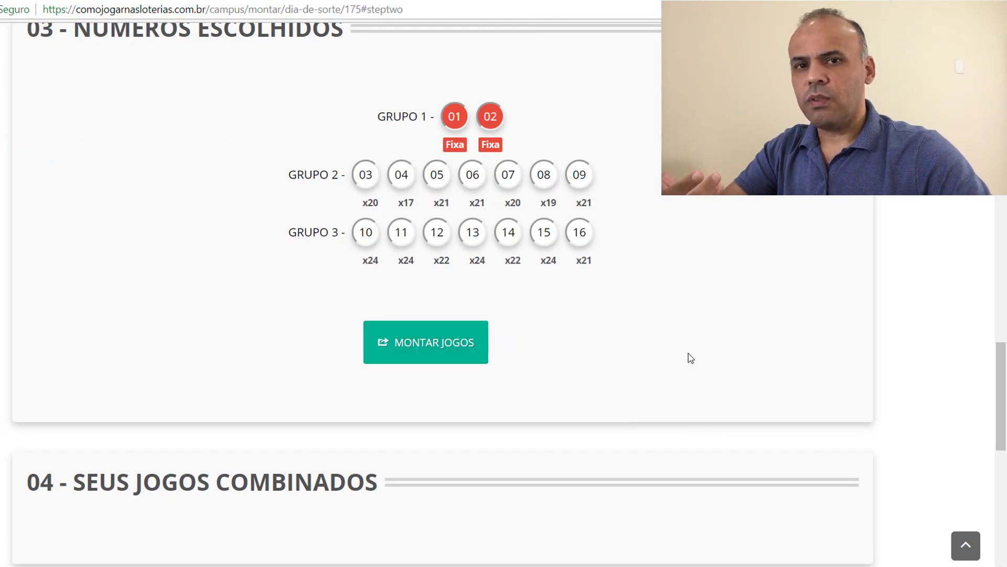
scroll(656, 368, "down", 7)
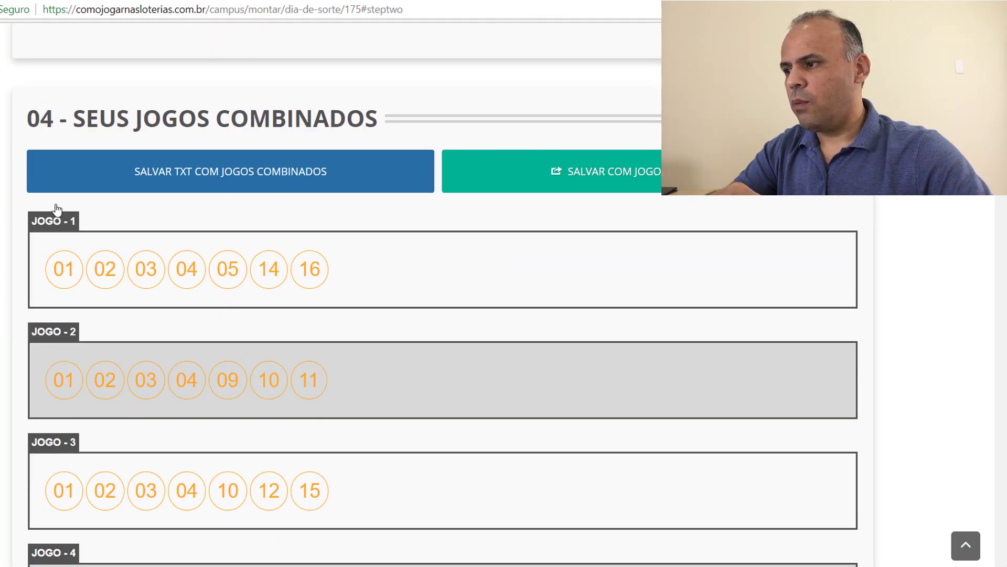
scroll(440, 315, "down", 20)
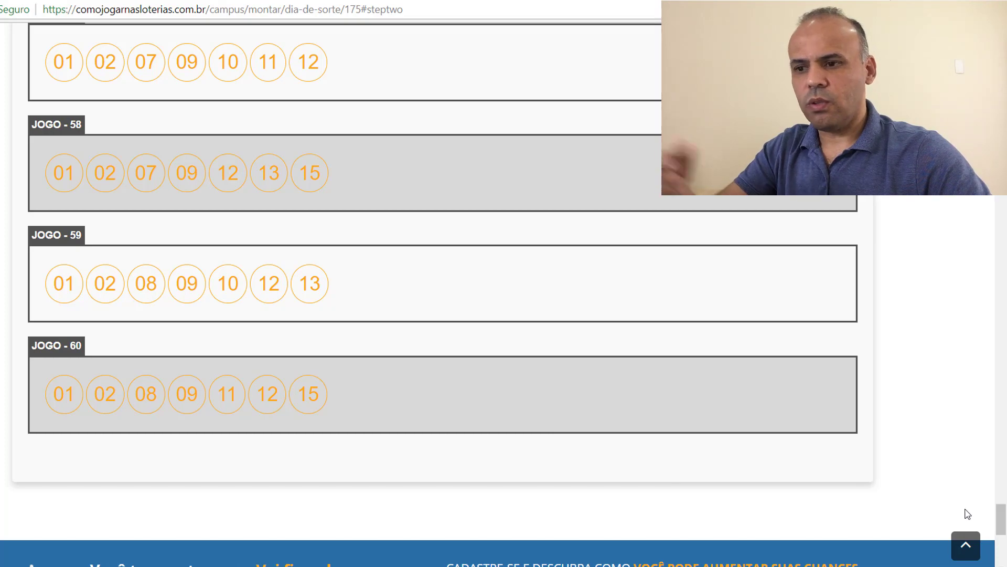
Save the combined games in the portal under the name "60 JOGOS DIA DE SORTE".
left_click_drag(1002, 524, 989, 126)
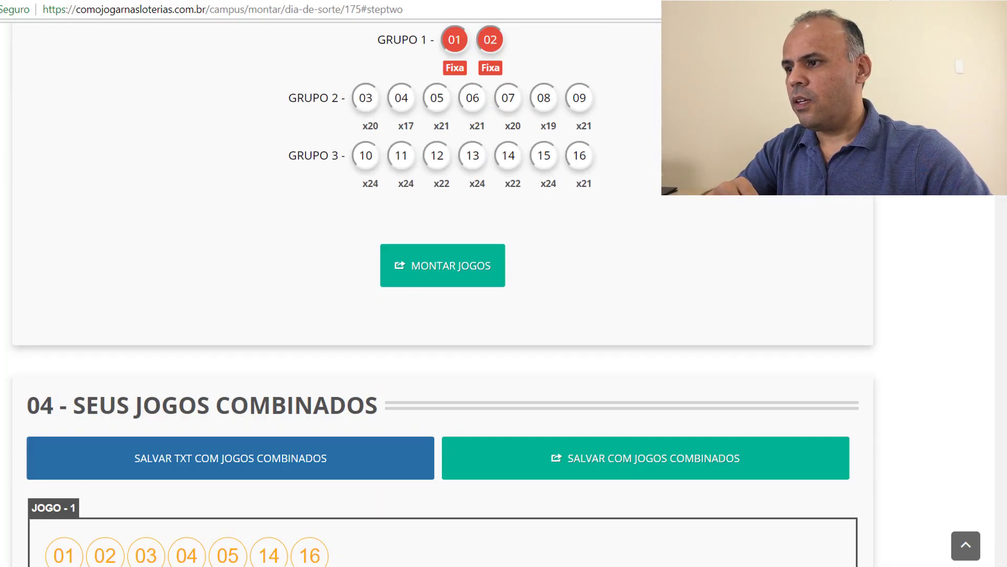
left_click(594, 399)
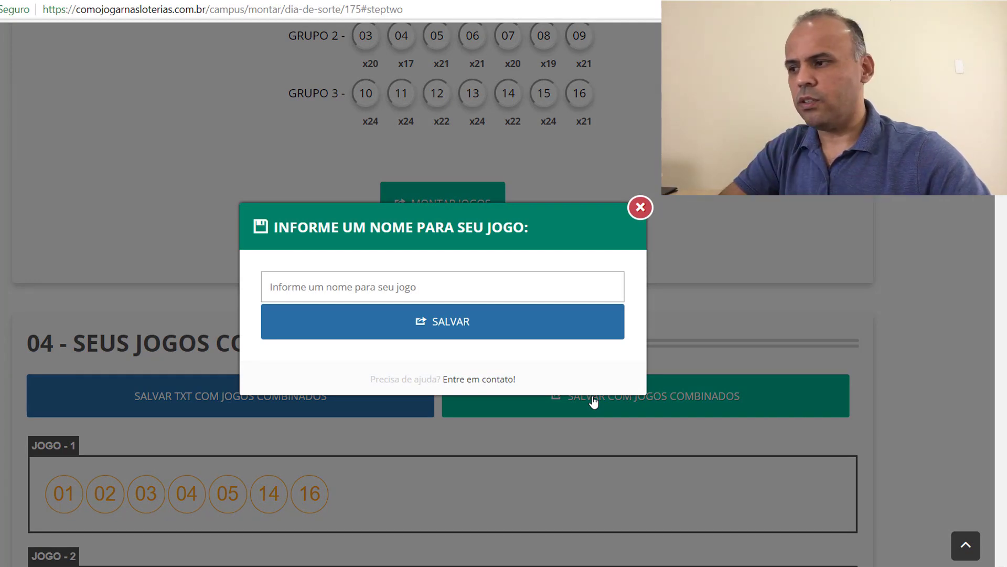
left_click(337, 293)
type("60")
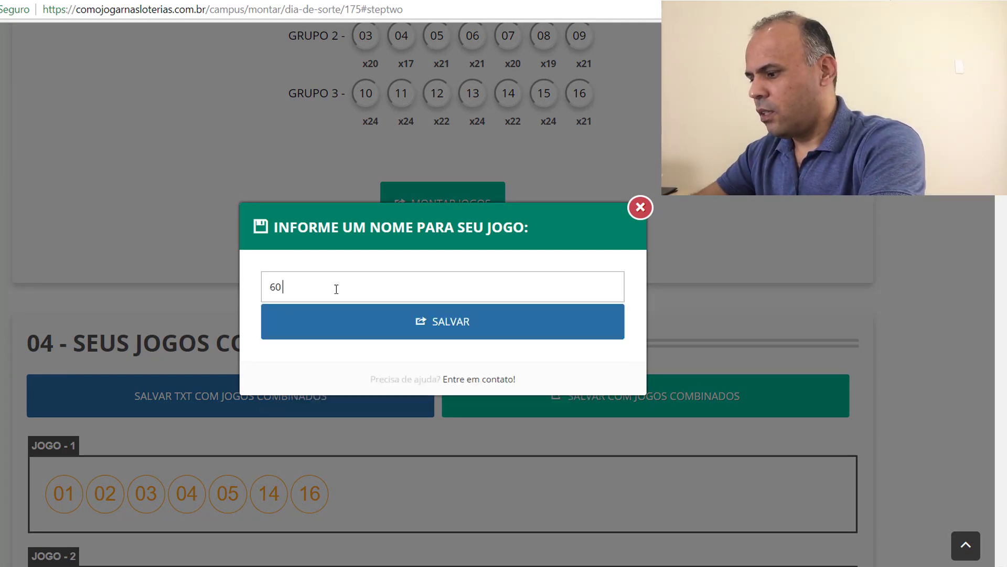
type(" JOGOS DIA DE SORTE")
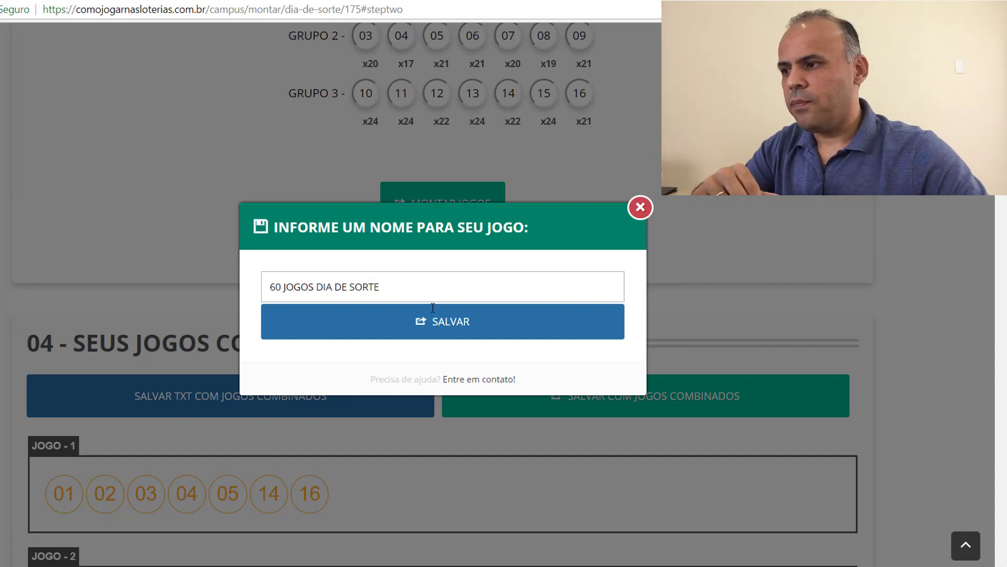
left_click(482, 332)
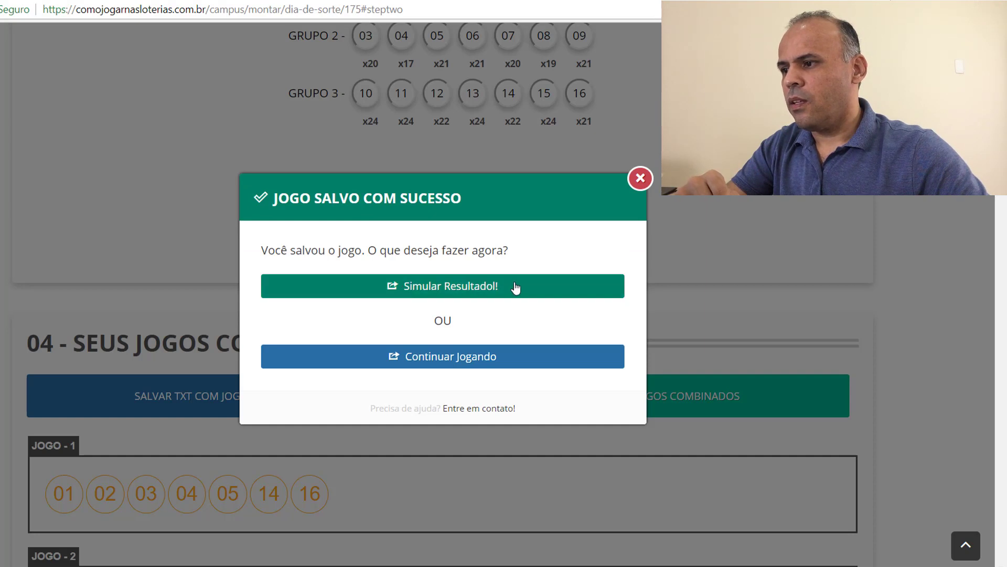
Open the result simulation for the saved game and bring its chosen groups and draw-number grid into view.
left_click(479, 288)
scroll(483, 292, "down", 4)
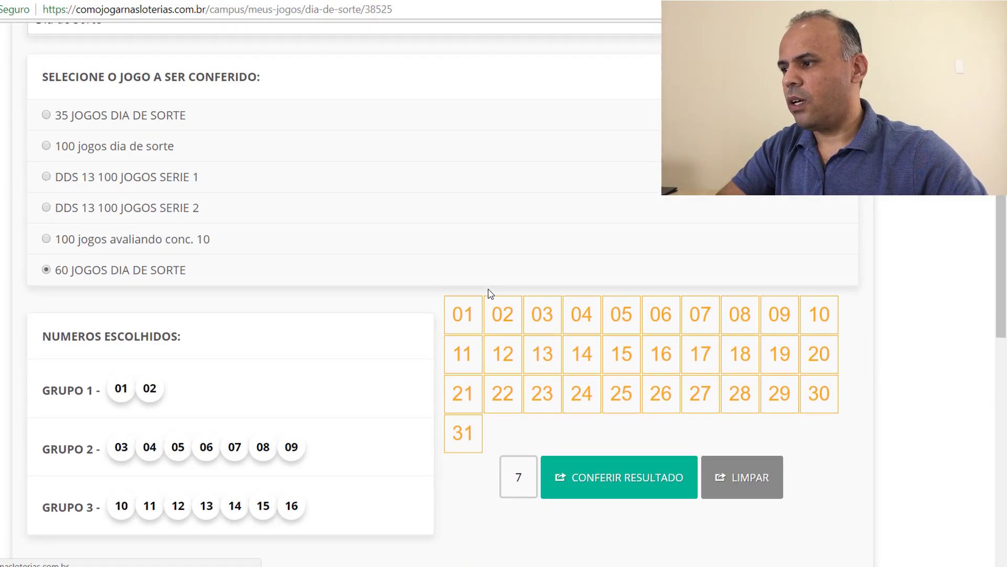
scroll(488, 292, "down", 3)
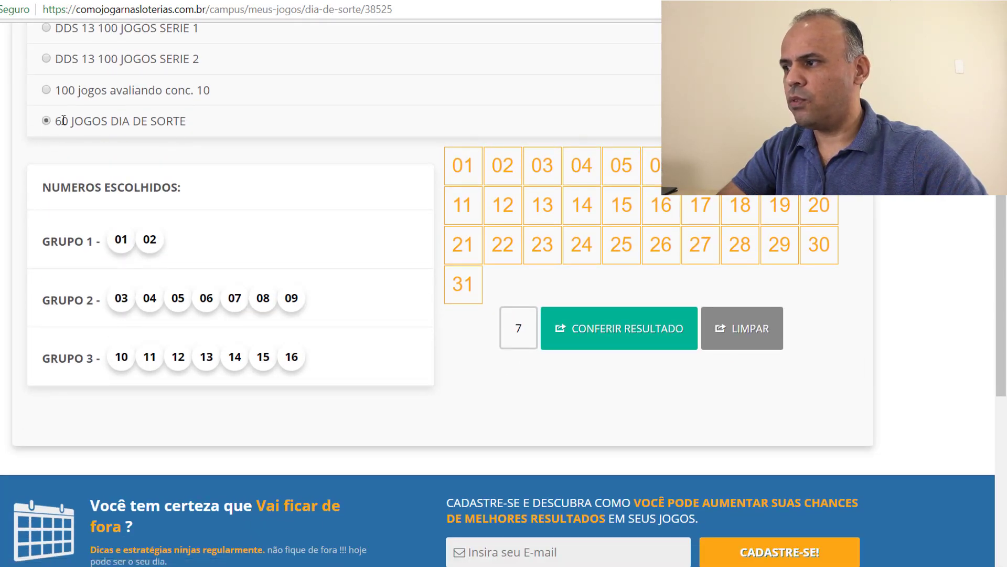
Select 01, 02, 05, 06, 08, 13 and 16 as the simulated draw for the 60 JOGOS DIA DE SORTE game.
left_click_drag(56, 120, 199, 123)
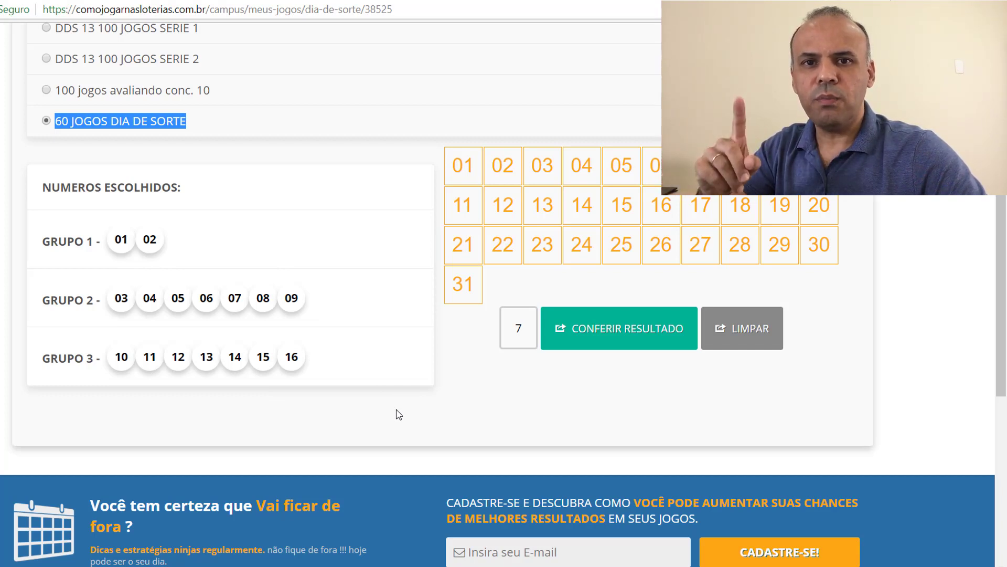
left_click(463, 168)
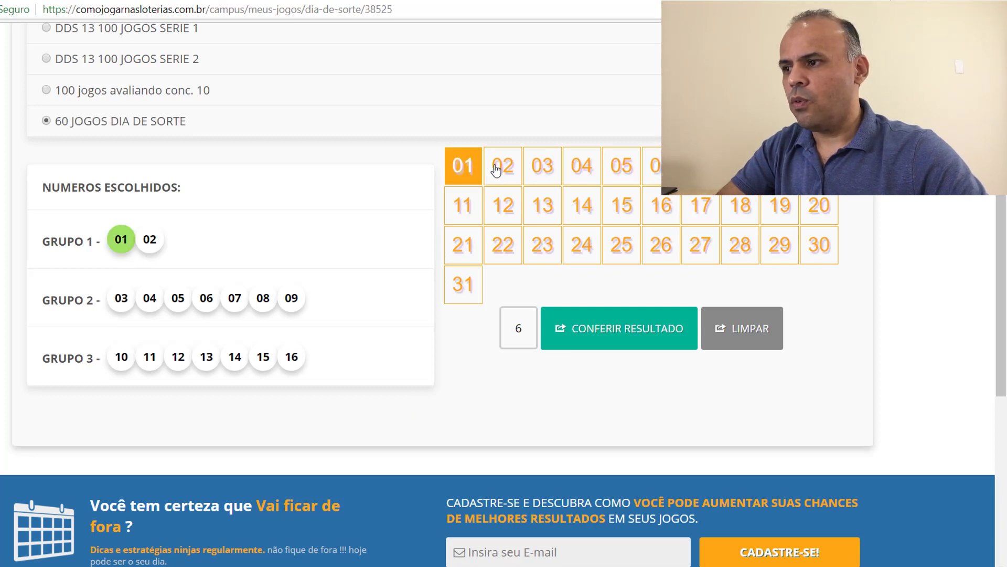
left_click(503, 166)
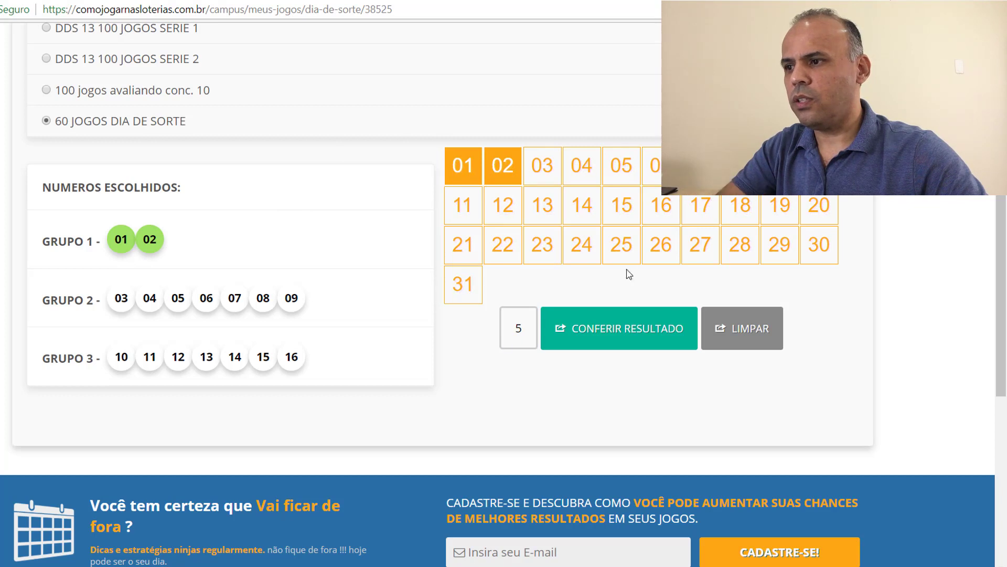
left_click(621, 167)
left_click(658, 167)
left_click(740, 167)
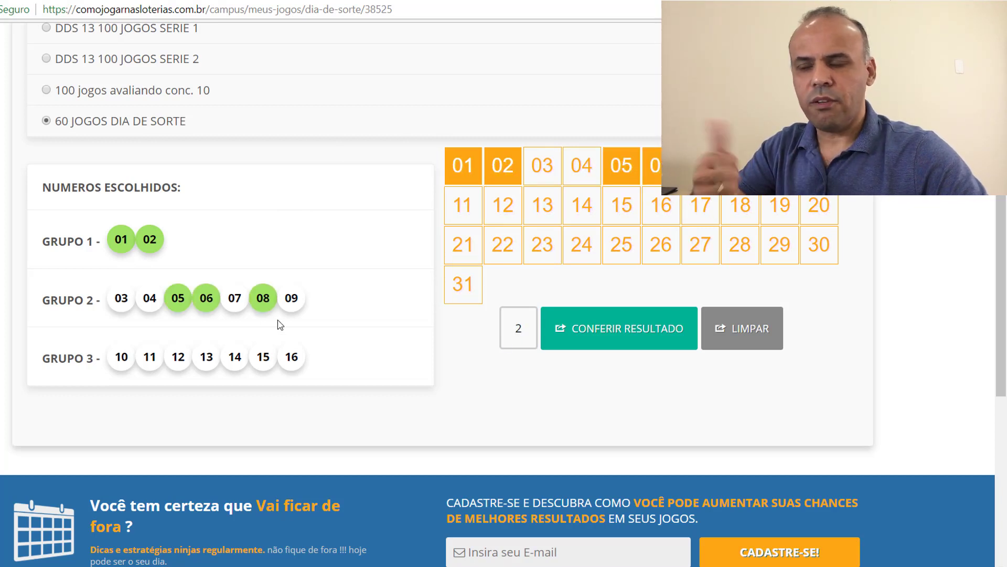
left_click(543, 205)
left_click(700, 209)
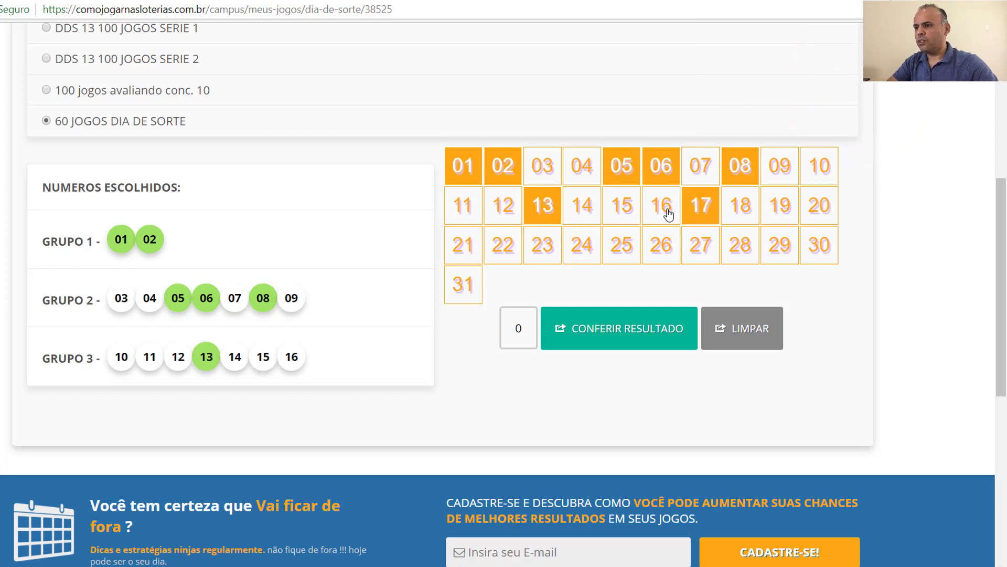
left_click(701, 207)
left_click(662, 208)
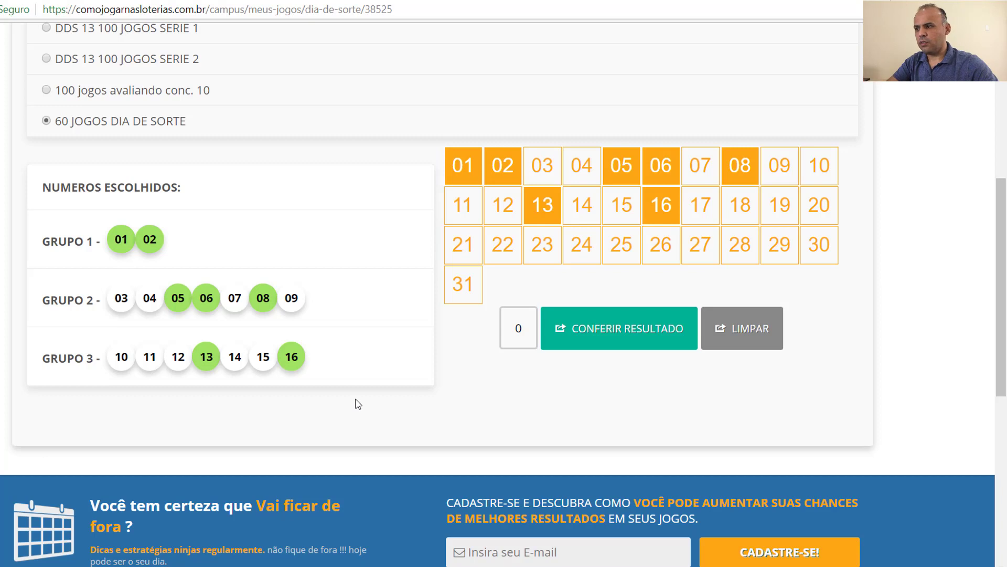
Check the games against the simulated draw and review the 6, 5 and 4-point counts in the score summary.
scroll(565, 362, "down", 2)
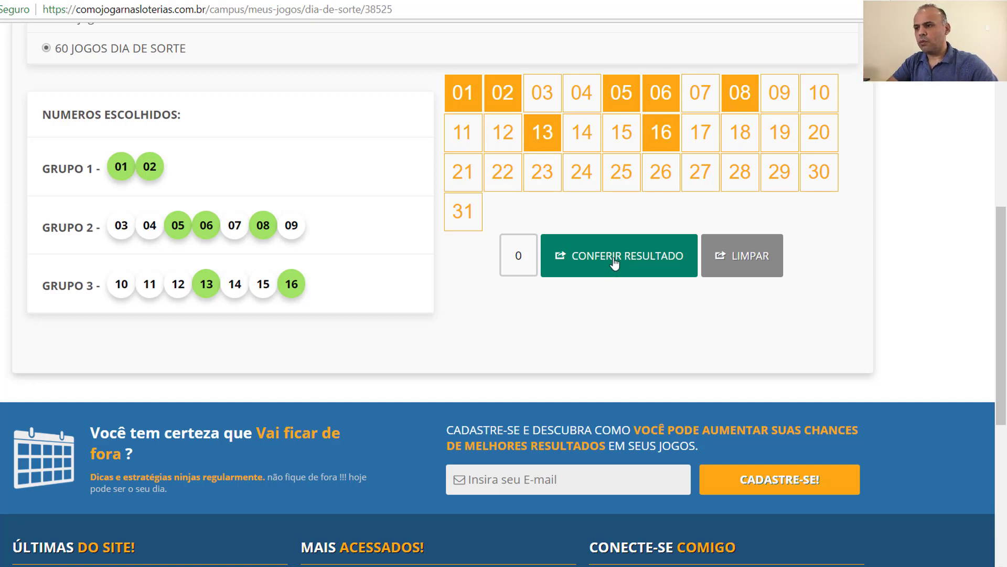
scroll(562, 357, "down", 4)
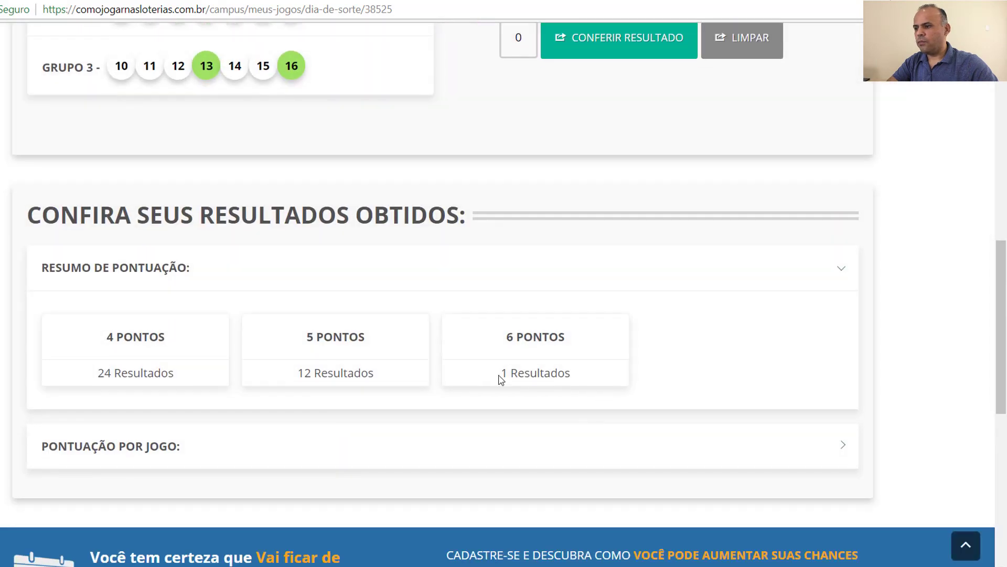
left_click_drag(501, 374, 574, 377)
left_click_drag(295, 376, 393, 377)
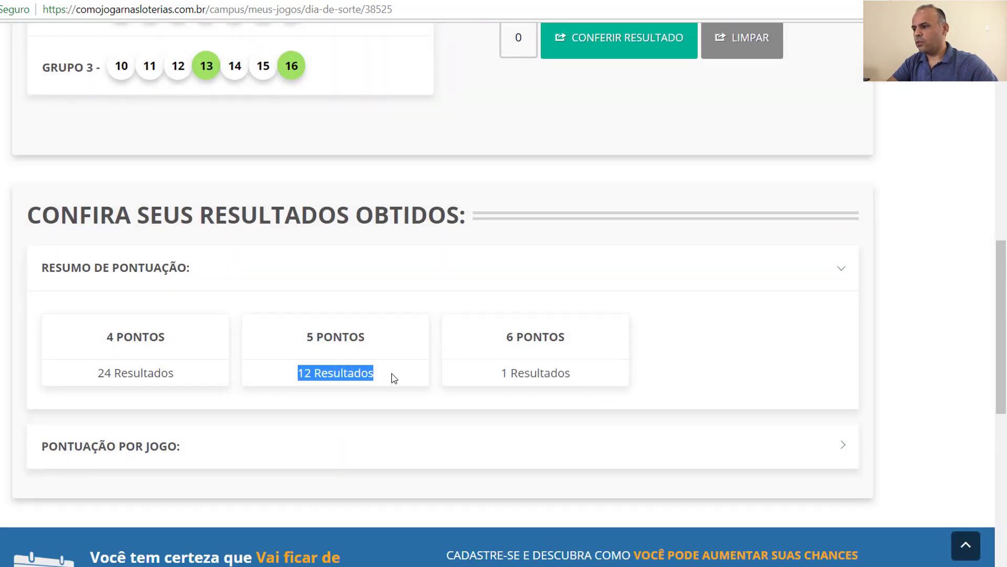
left_click_drag(310, 338, 236, 377)
left_click_drag(97, 374, 147, 374)
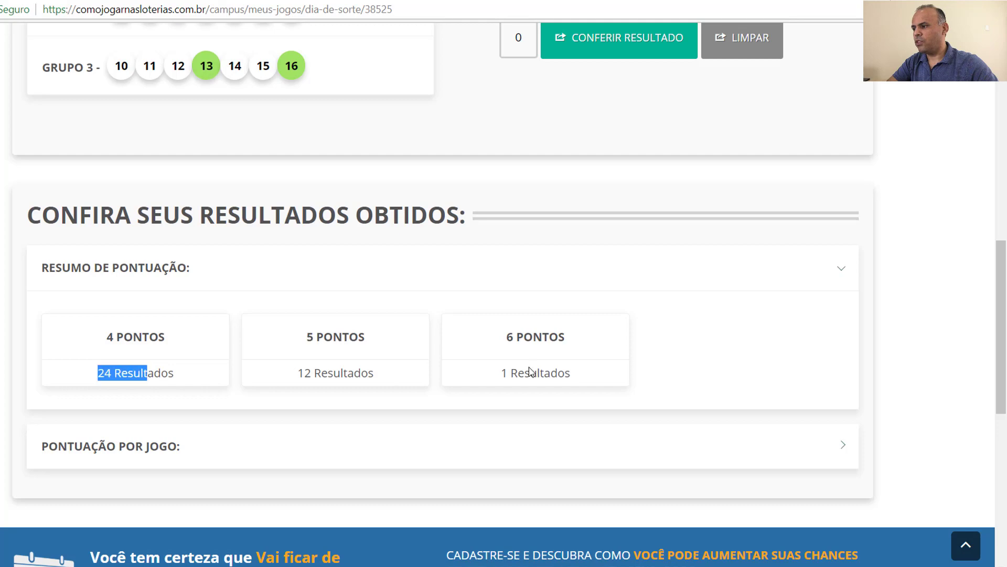
Deselect 05, 06, 08, 13 and 16 from the simulated draw, keeping only the two fixed numbers of Grupo 1.
scroll(534, 362, "up", 5)
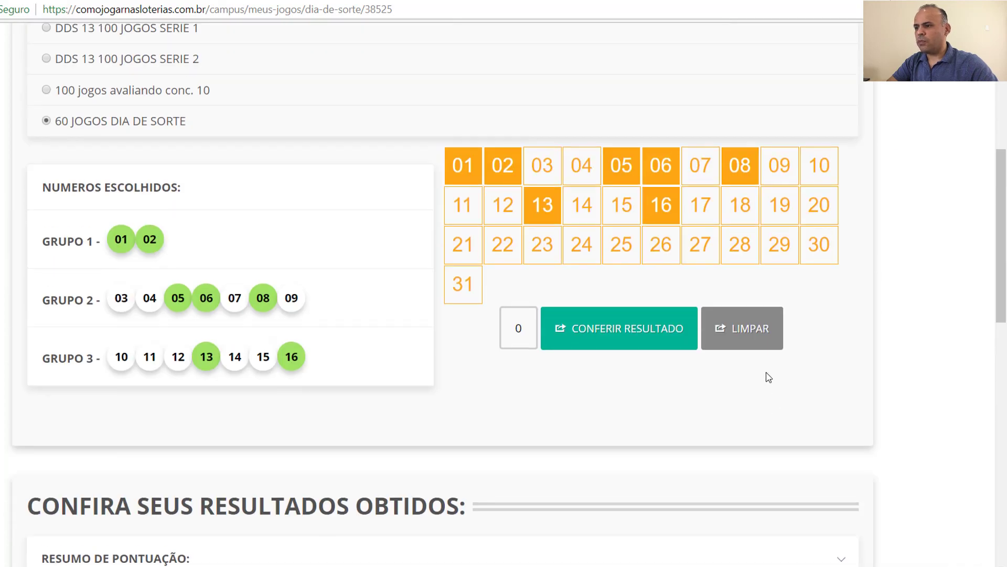
left_click(543, 215)
left_click(659, 206)
left_click(622, 167)
left_click(660, 166)
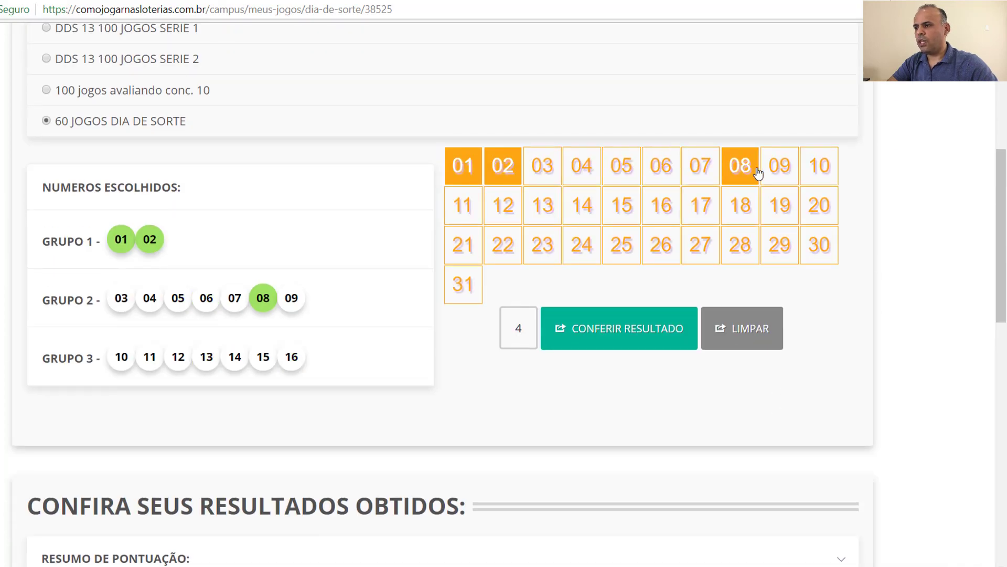
left_click(737, 171)
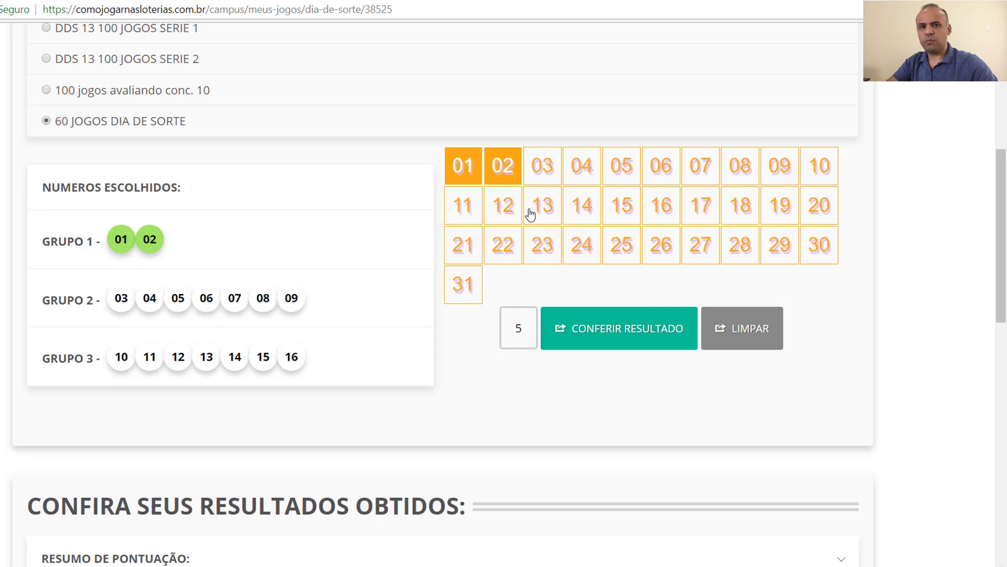
Complete the second simulated draw by adding 04 and 05 from Grupo 2 and 13, 14 and 15 from Grupo 3.
left_click(582, 173)
left_click(617, 176)
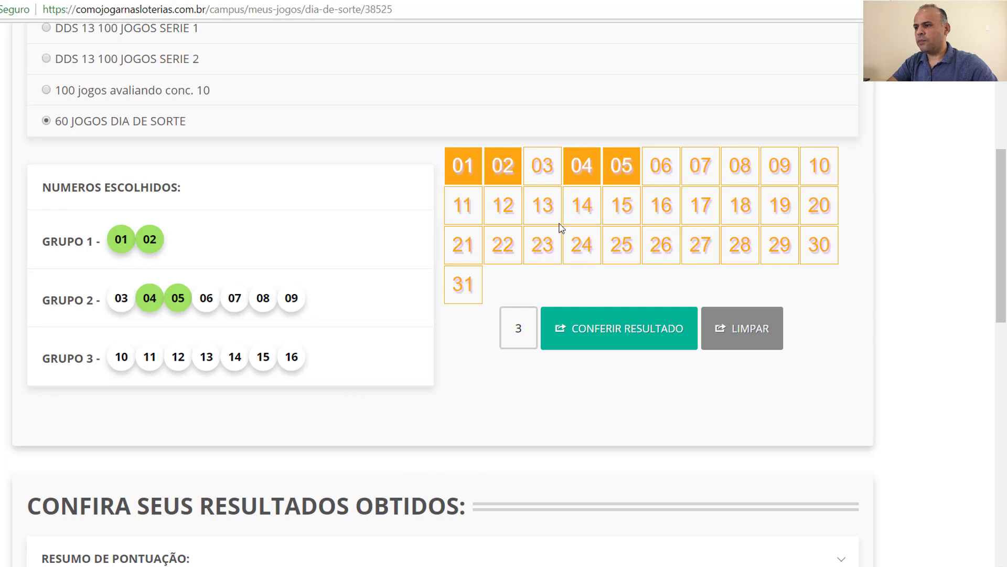
left_click(539, 206)
left_click(580, 206)
left_click(621, 207)
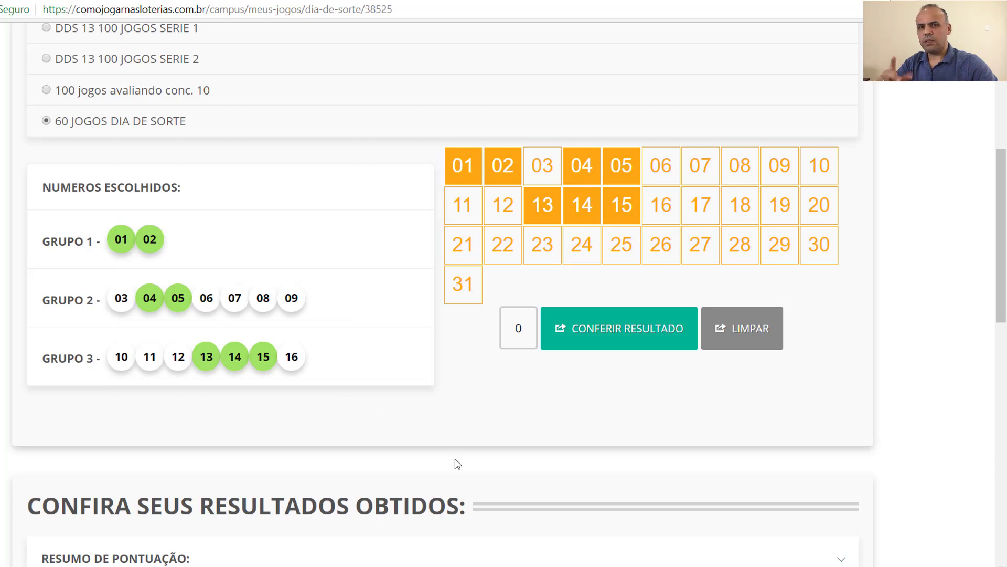
Check the games against the second simulated draw and review its 6 and 5-point counts.
scroll(458, 464, "down", 3)
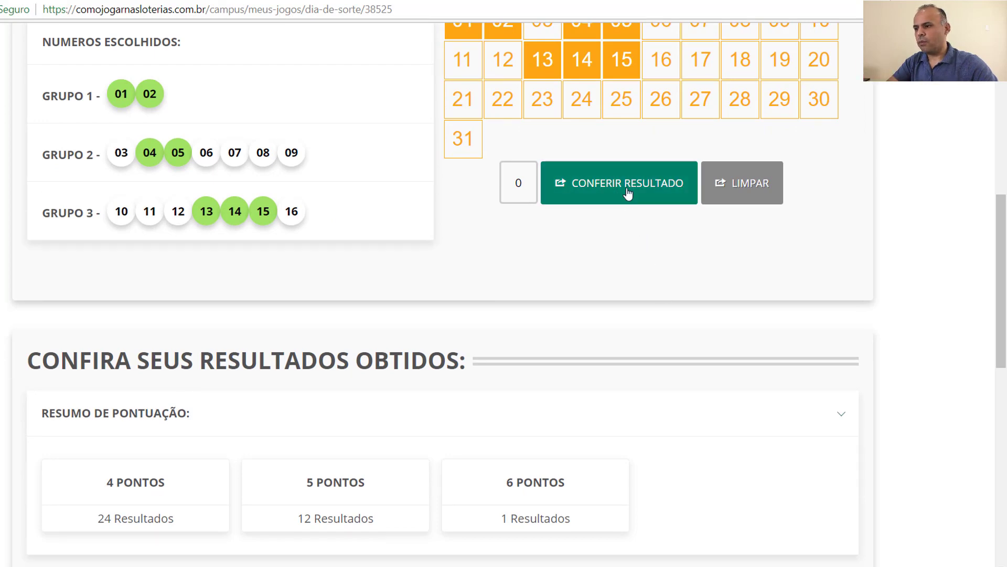
left_click(628, 193)
left_click_drag(499, 519, 568, 518)
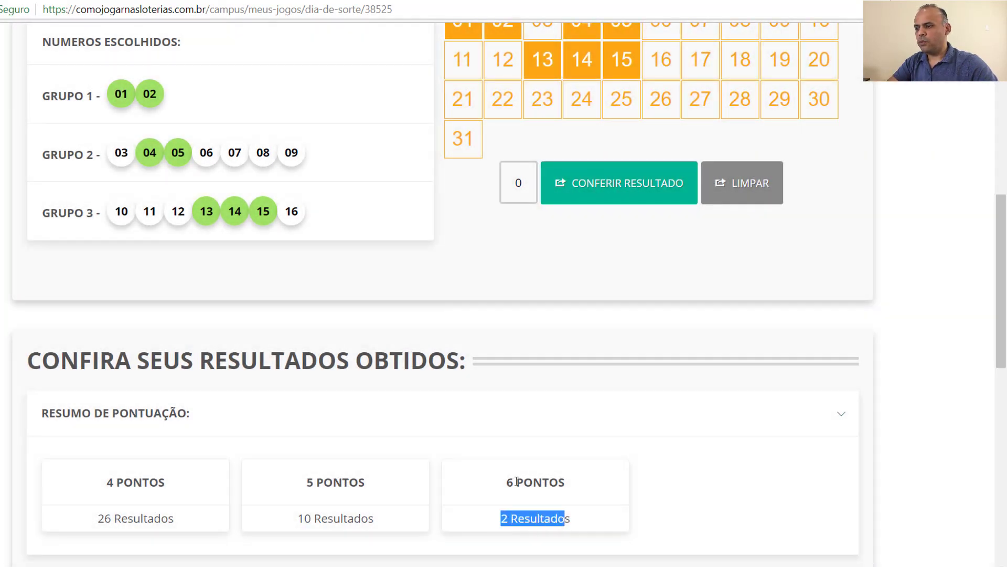
left_click_drag(504, 483, 541, 482)
left_click_drag(296, 519, 377, 519)
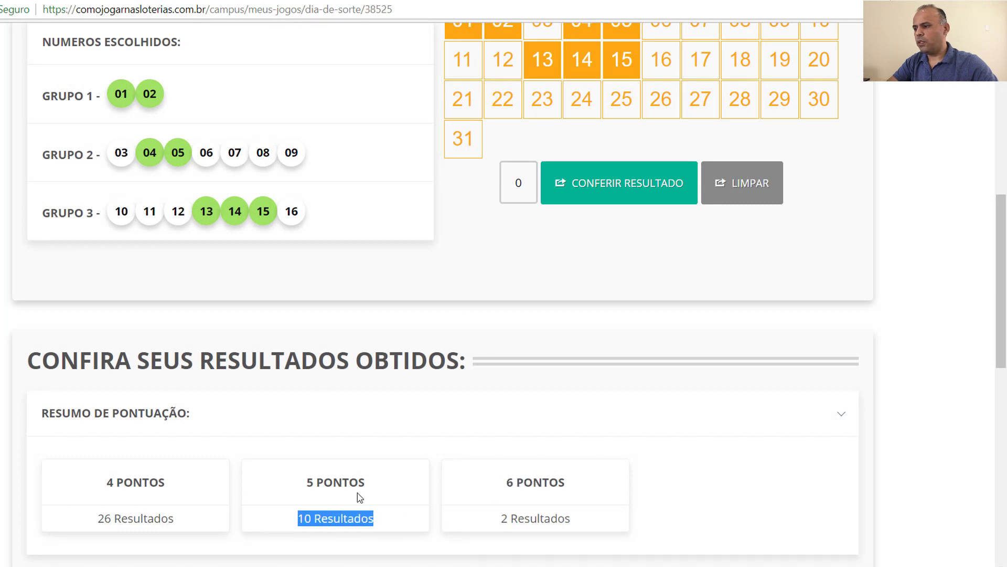
Clear the draw grid and select 01, 02, 04, 05, 06, 07 and 13 as the third simulated draw.
scroll(359, 497, "up", 4)
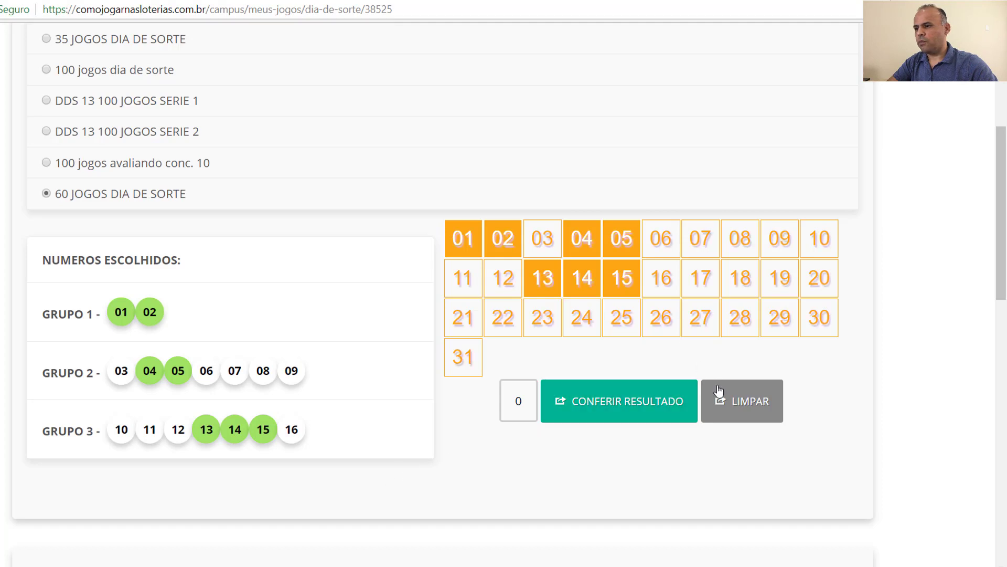
left_click(733, 402)
left_click(473, 243)
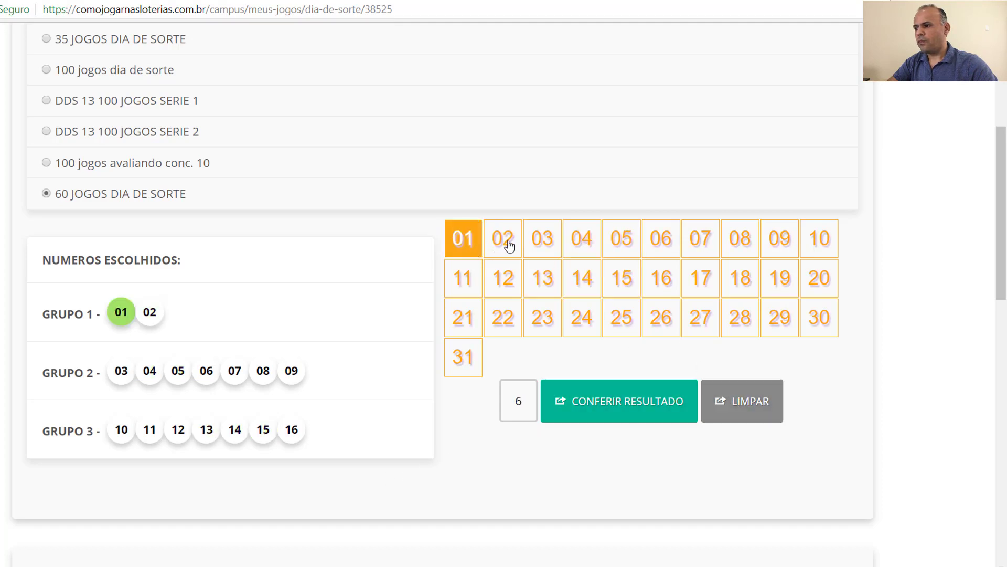
left_click(505, 244)
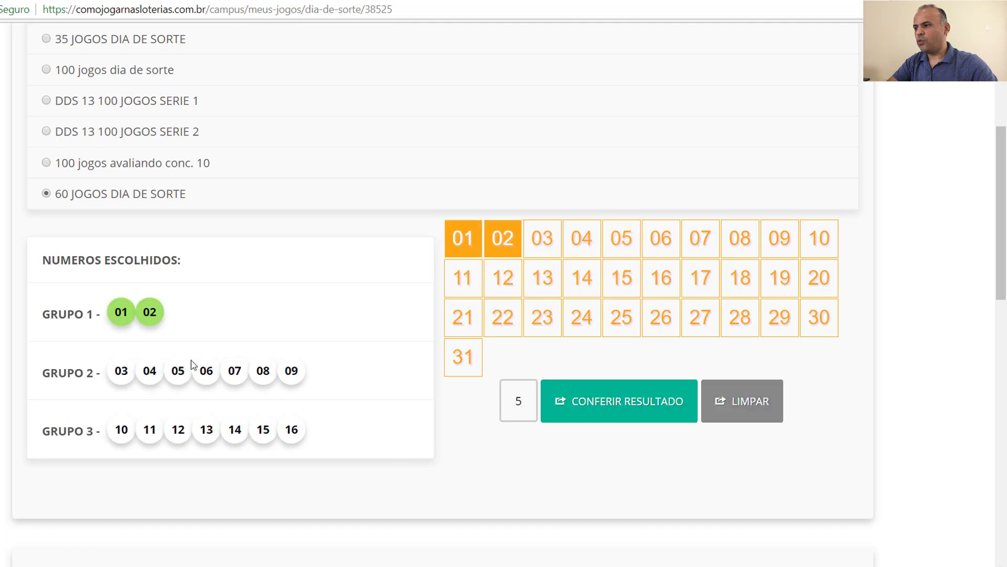
left_click(579, 235)
left_click(621, 245)
left_click(660, 246)
left_click(700, 249)
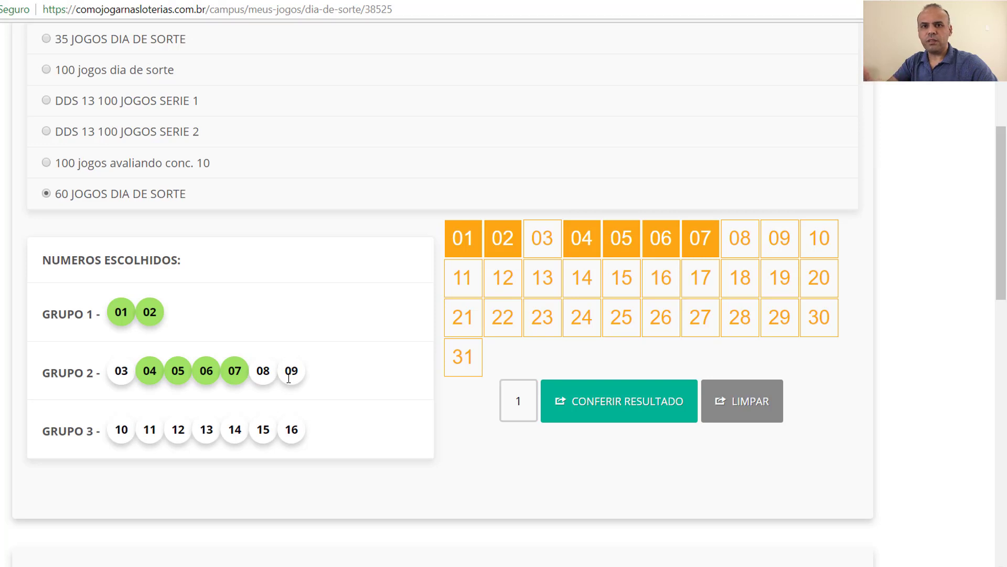
left_click(545, 280)
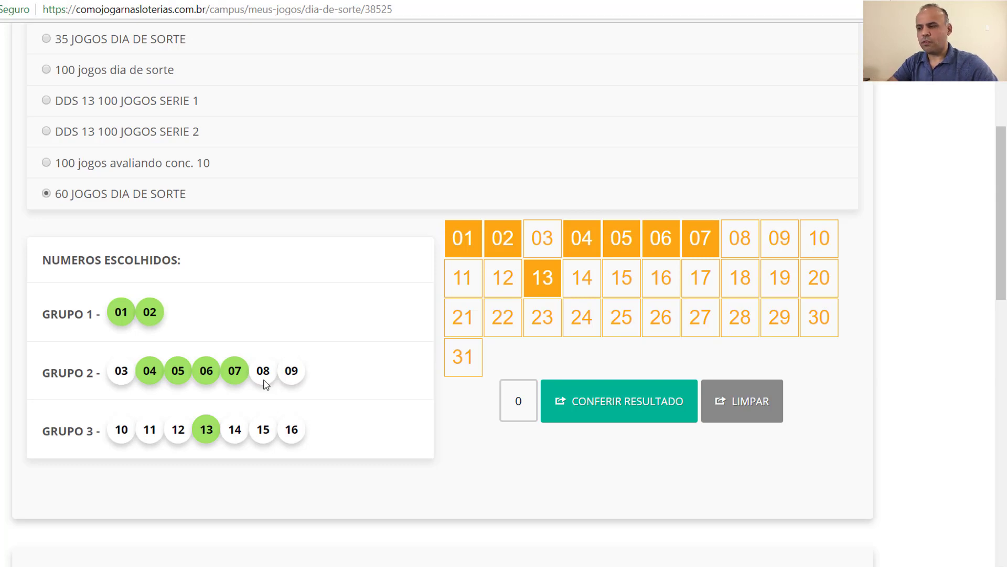
Check the games against the third simulated draw and review its 5 and 4-point counts.
left_click(596, 405)
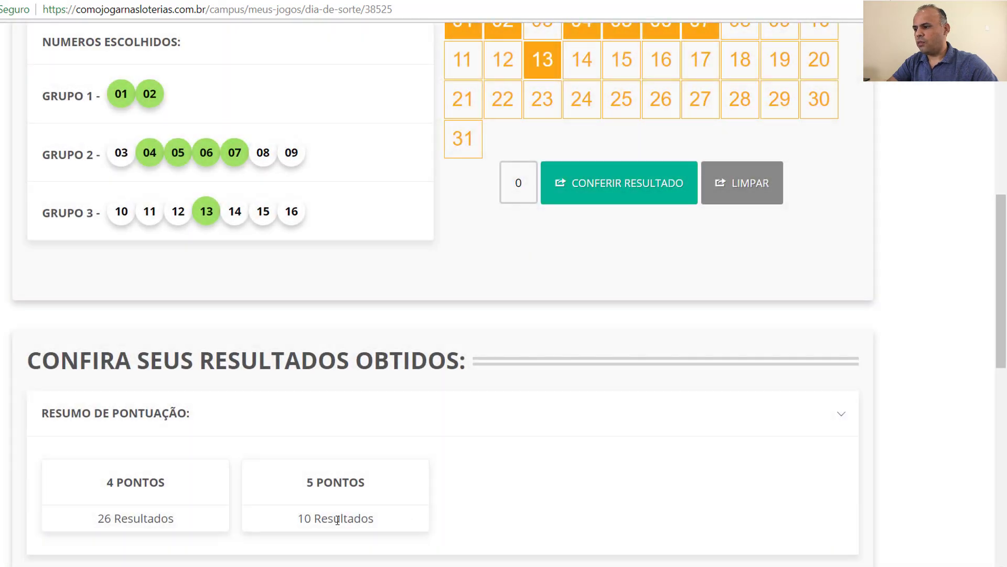
left_click_drag(297, 519, 388, 523)
left_click_drag(305, 484, 331, 482)
left_click_drag(93, 524, 196, 524)
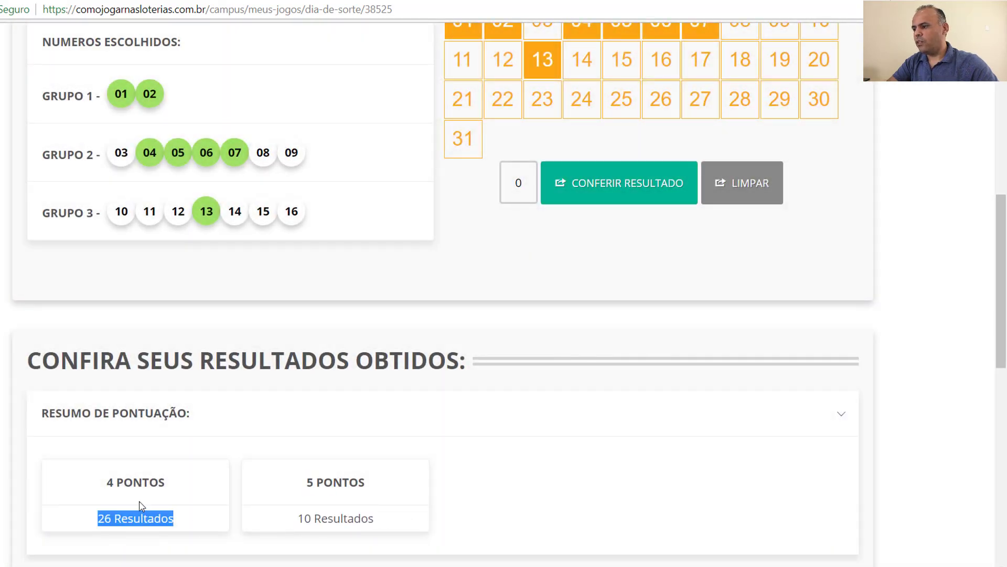
double_click(110, 481)
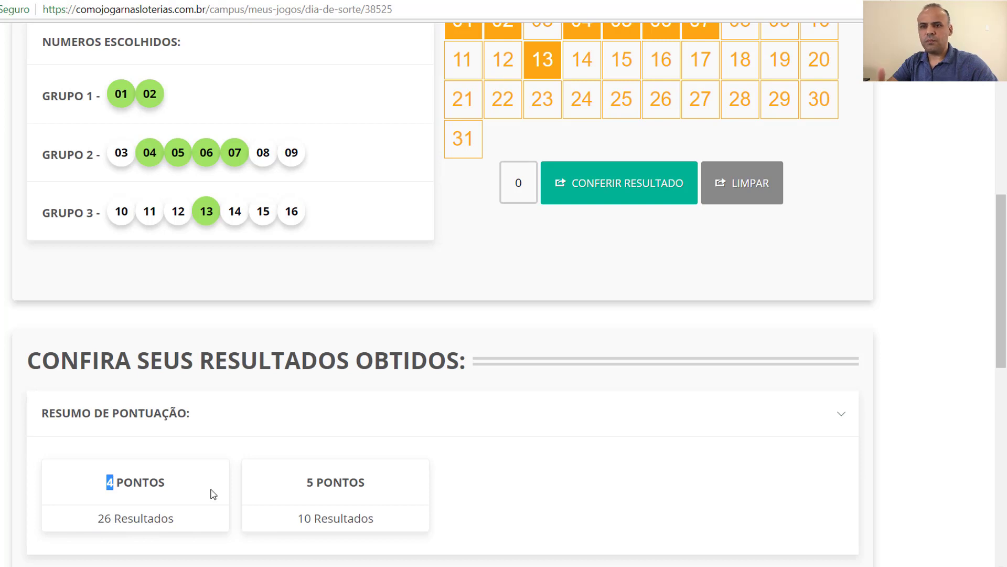
Clear the draw grid and select 01, 04, 05, 06, 12, 13 and 14, with only one fixed number included.
scroll(212, 473, "up", 4)
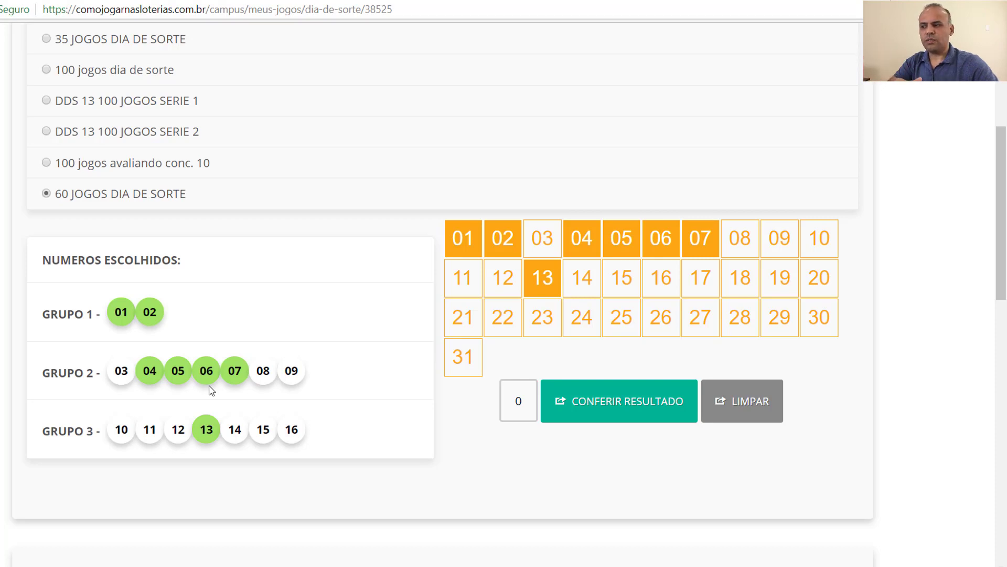
left_click(745, 408)
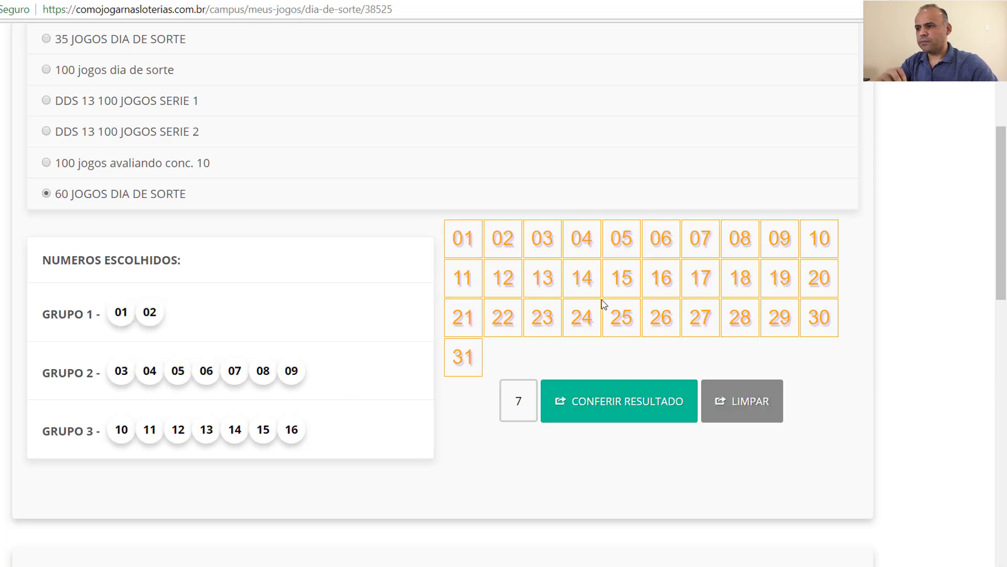
left_click(475, 245)
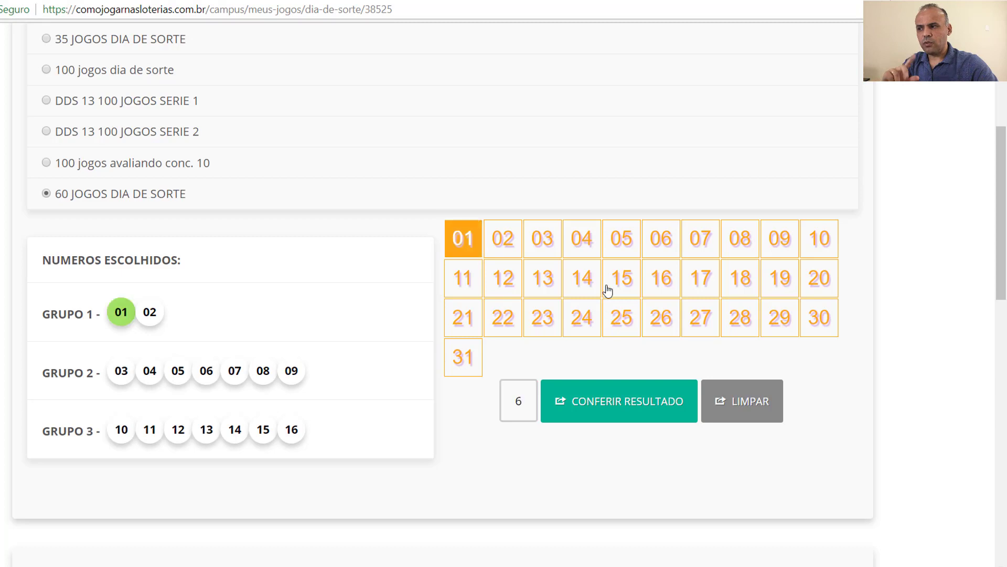
left_click(580, 236)
left_click(622, 238)
left_click(664, 241)
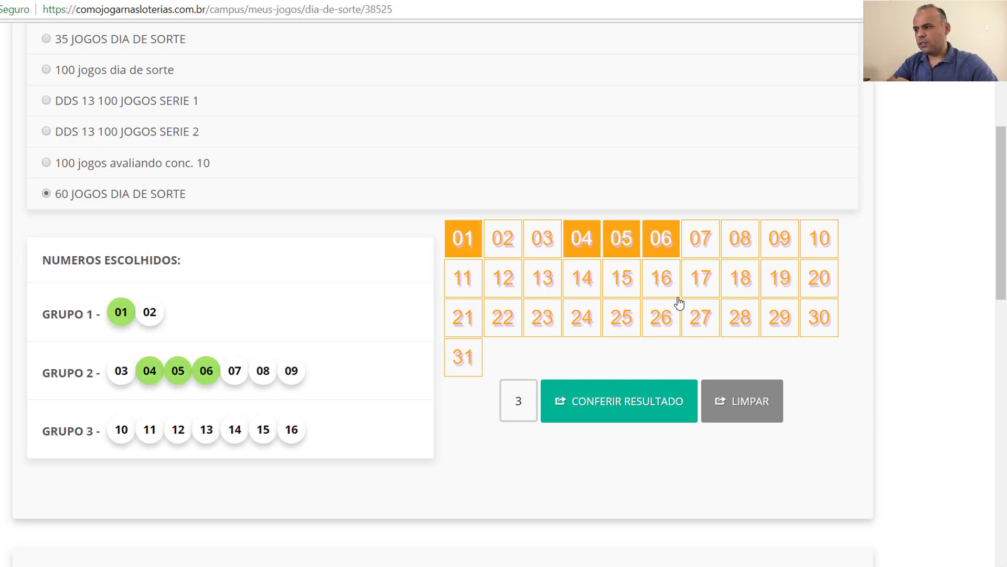
left_click(515, 284)
left_click(544, 284)
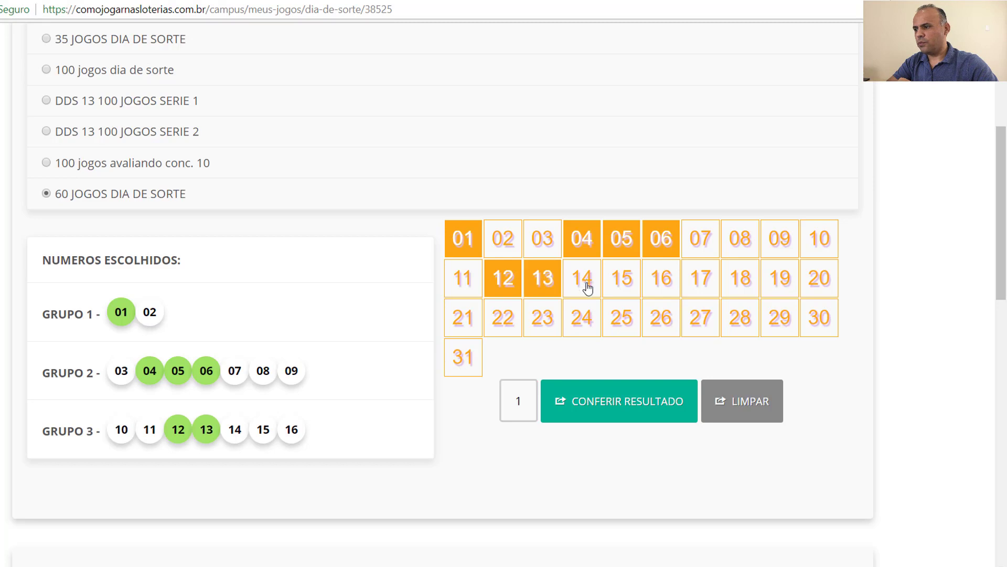
left_click(586, 282)
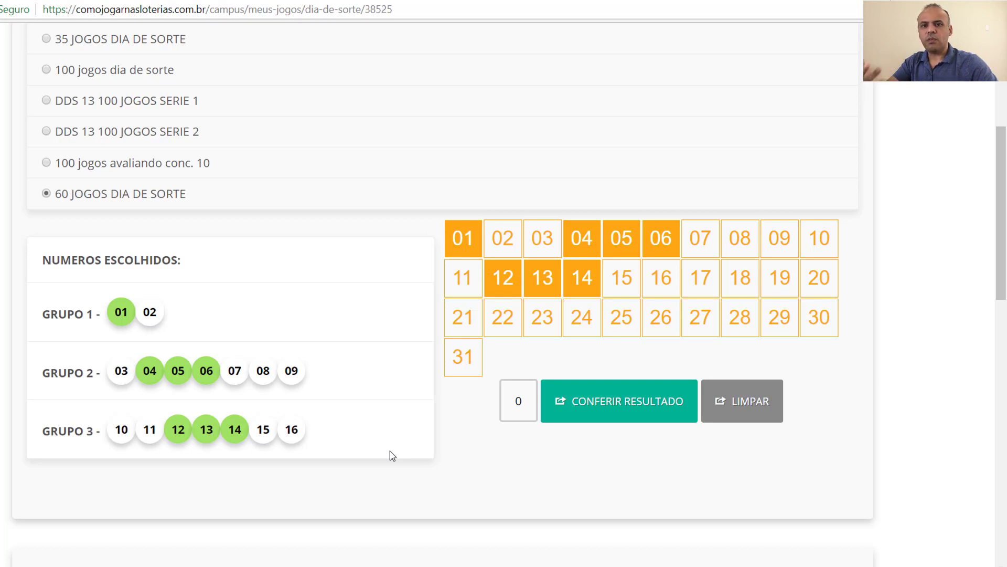
Check the games against the draw with one fixed number and review its 5 and 4-point counts.
scroll(391, 455, "down", 3)
left_click(599, 258)
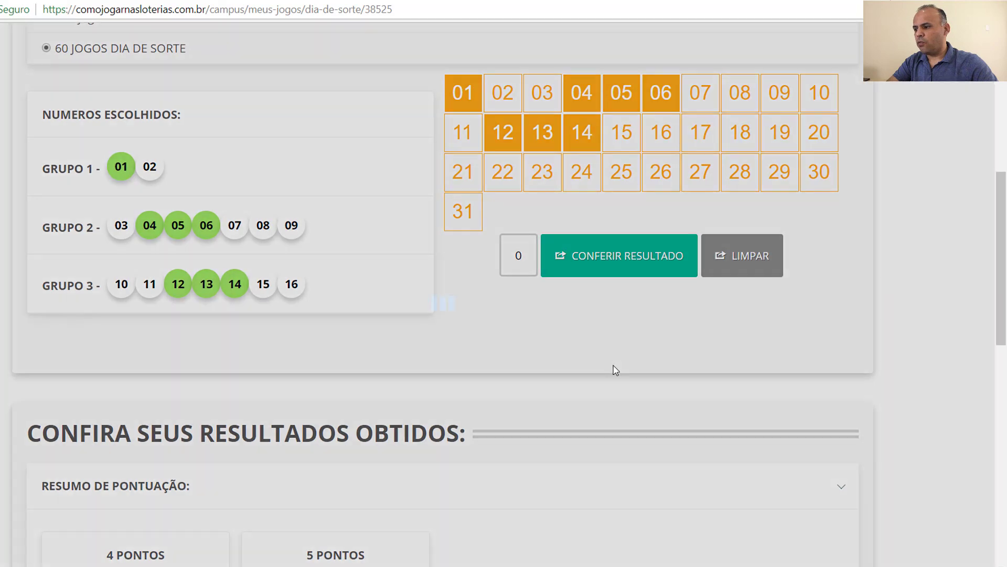
scroll(614, 366, "down", 3)
left_click_drag(301, 448, 380, 447)
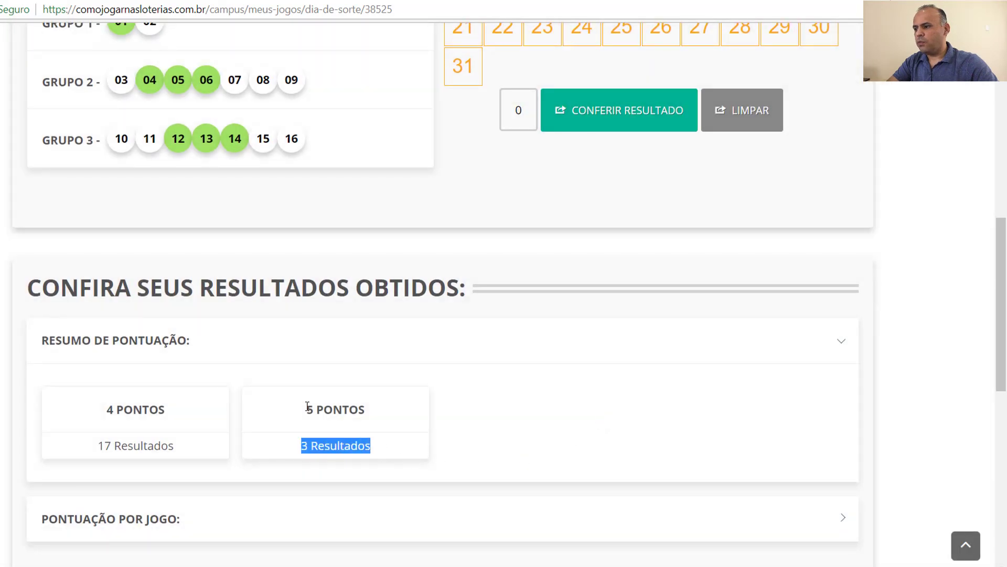
left_click_drag(316, 409, 306, 410)
left_click_drag(96, 445, 171, 446)
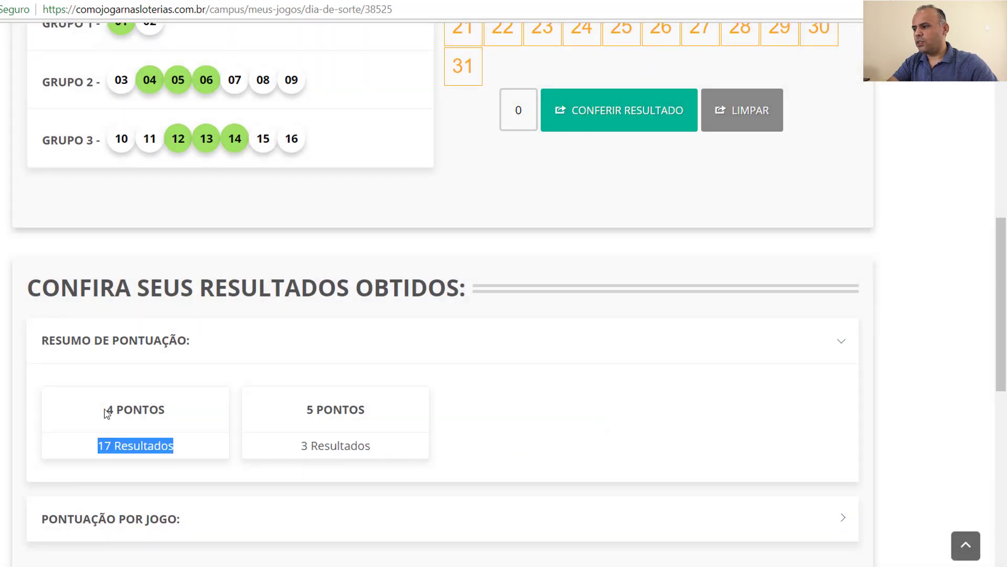
Replace 06 with 02 in the simulated draw so that both fixed numbers are included.
left_click_drag(105, 409, 116, 410)
scroll(225, 426, "up", 4)
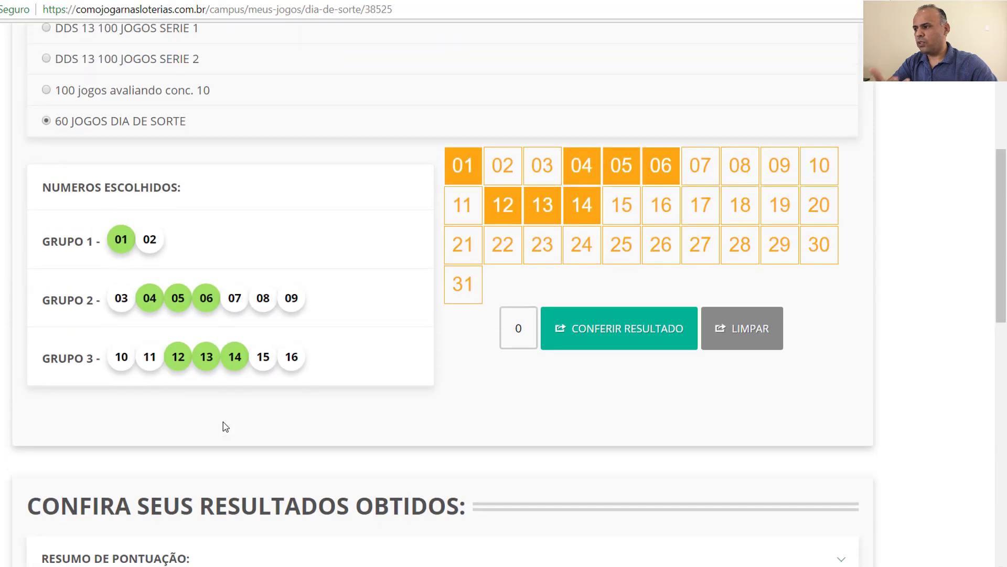
left_click(664, 168)
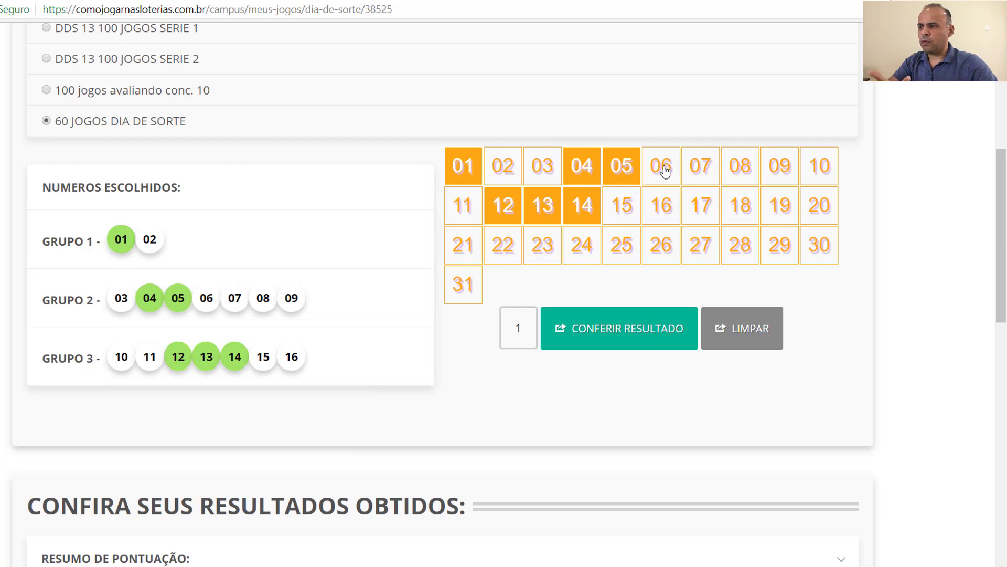
left_click(507, 166)
Check the games against the draw with both fixed numbers and review its 5 and 6-point counts.
scroll(466, 409, "down", 4)
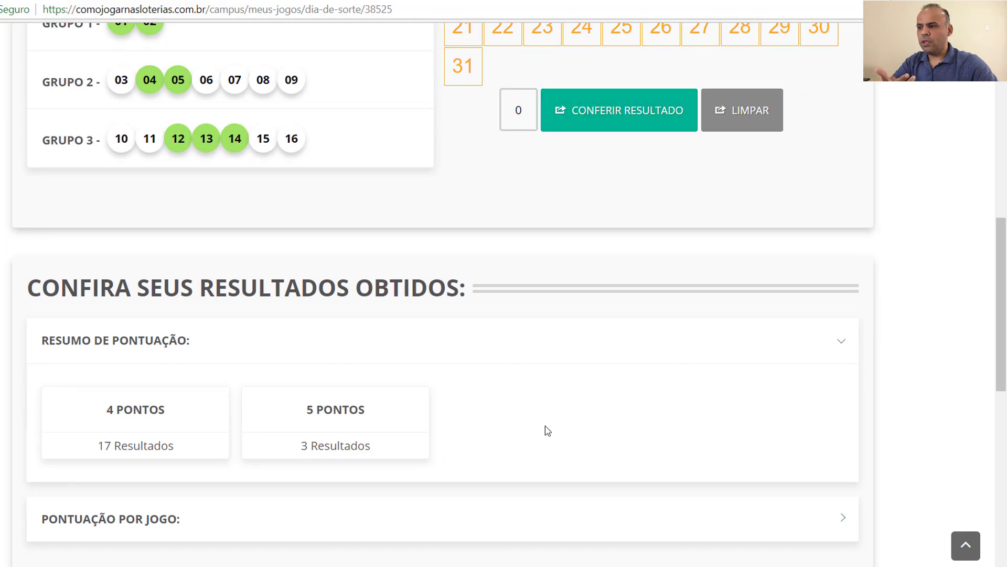
left_click(630, 124)
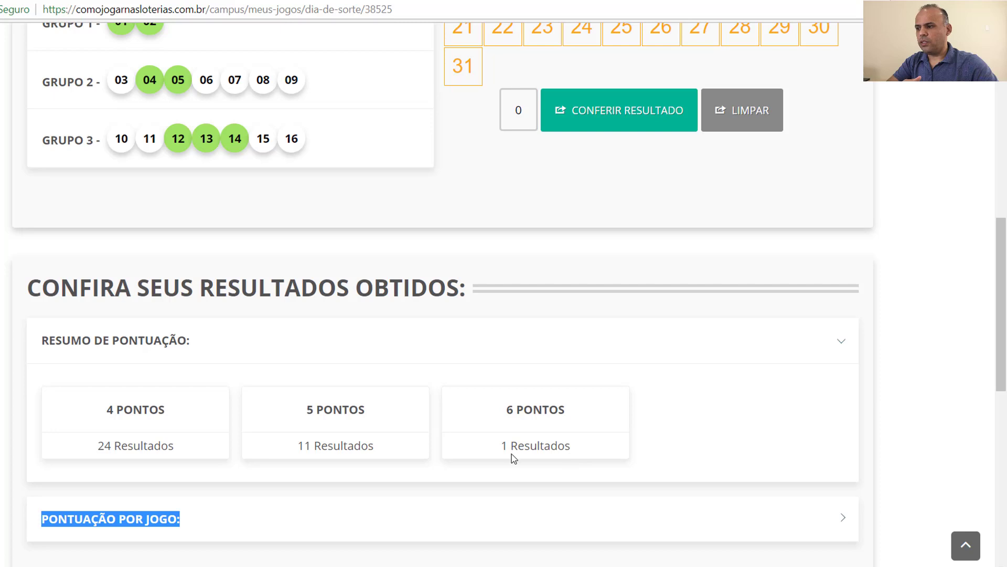
left_click_drag(299, 446, 315, 446)
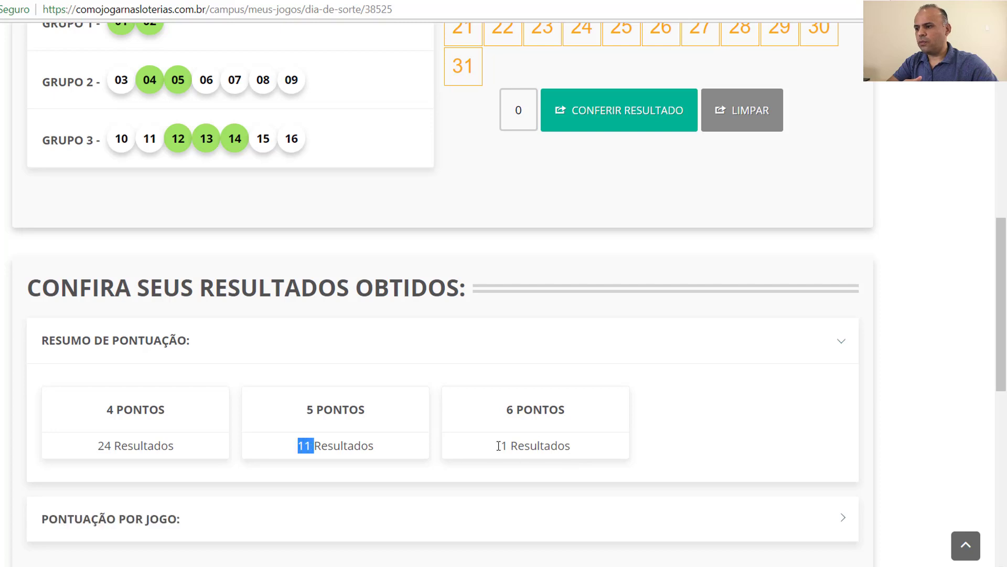
left_click_drag(499, 446, 553, 446)
left_click_drag(291, 451, 352, 446)
Clear the draw grid and select 01, 02, 07, 08, 09, 10 and 11 as the new simulated draw.
scroll(470, 430, "up", 4)
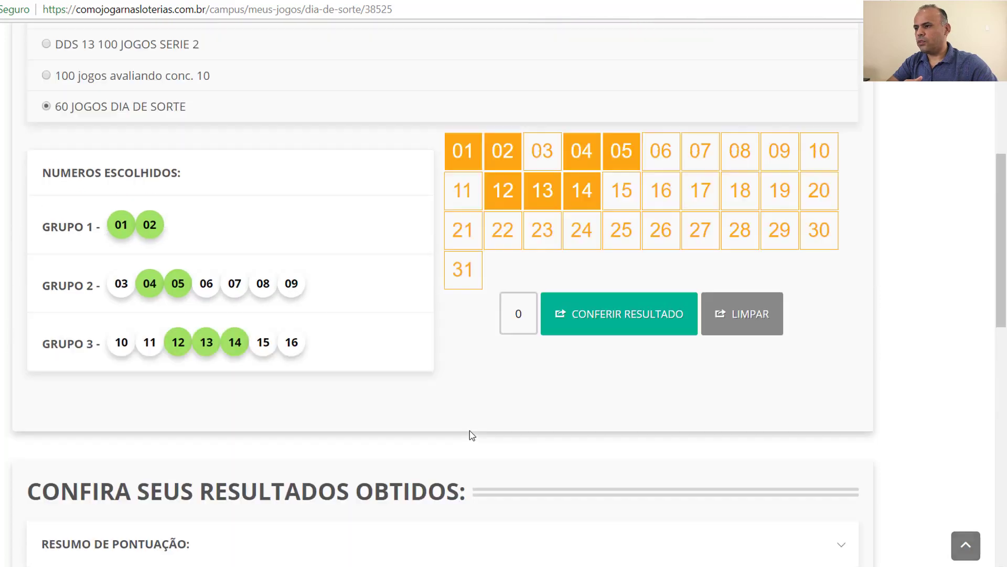
left_click(756, 333)
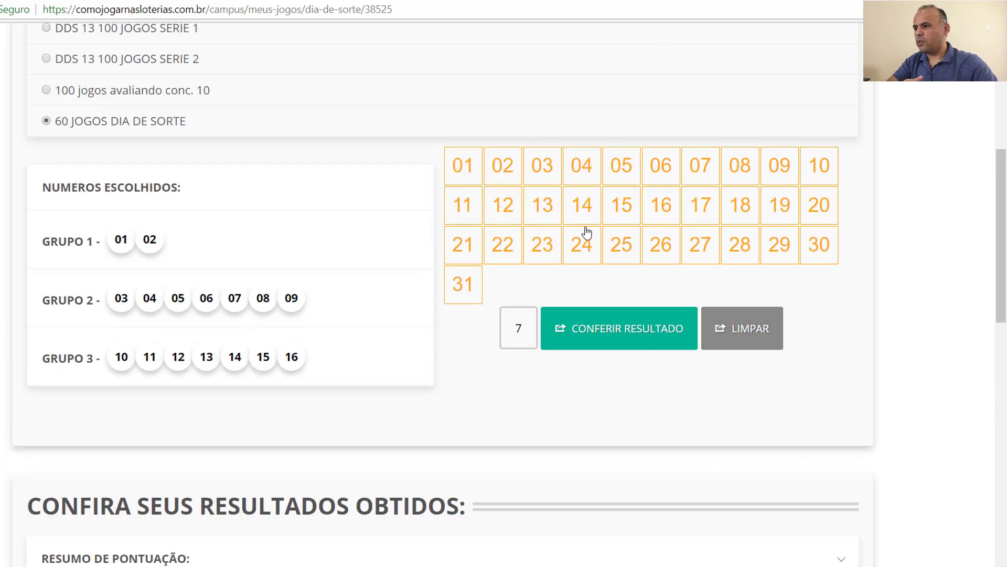
left_click(463, 166)
left_click(503, 166)
left_click(713, 179)
left_click(730, 173)
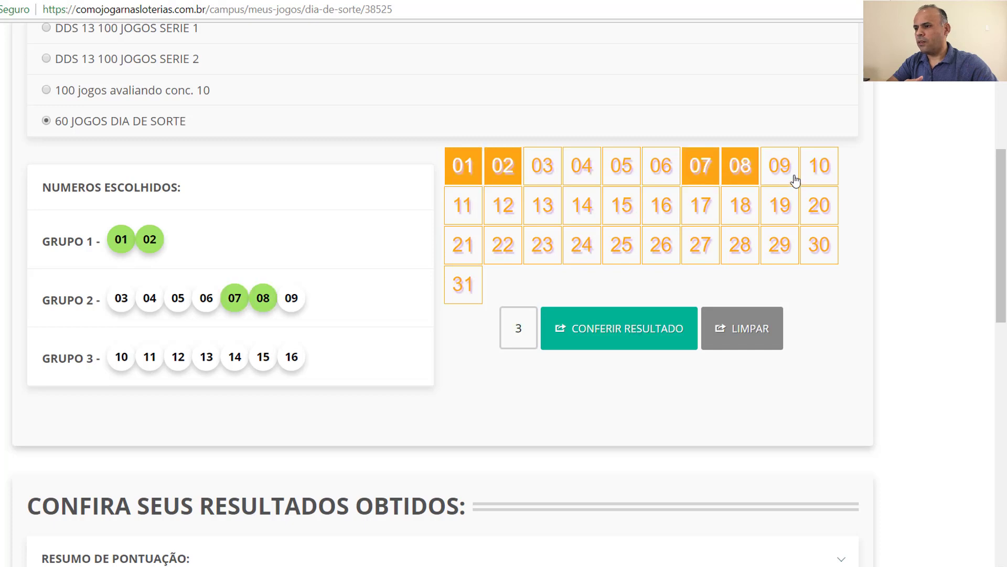
left_click(782, 170)
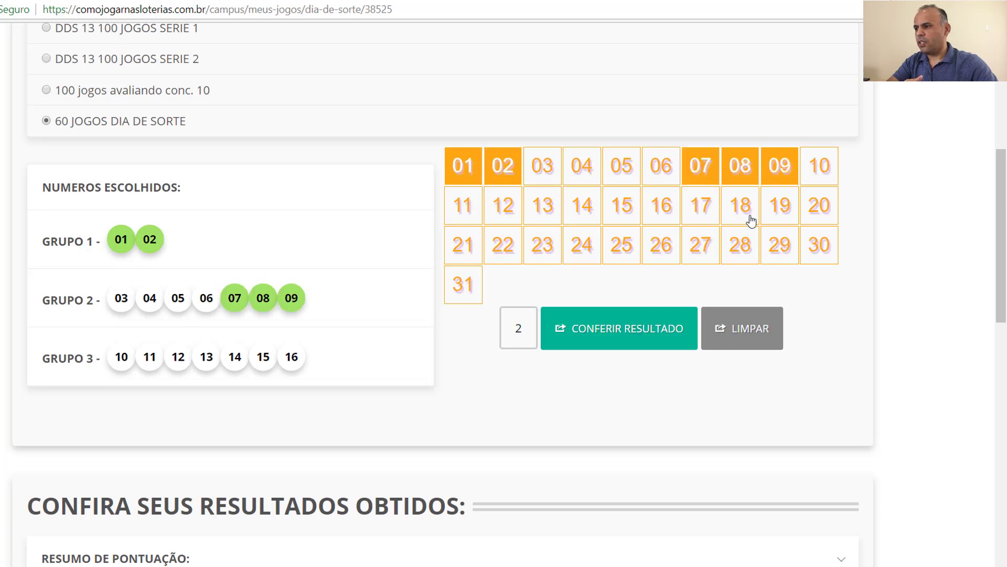
left_click(801, 179)
left_click_drag(475, 205, 464, 205)
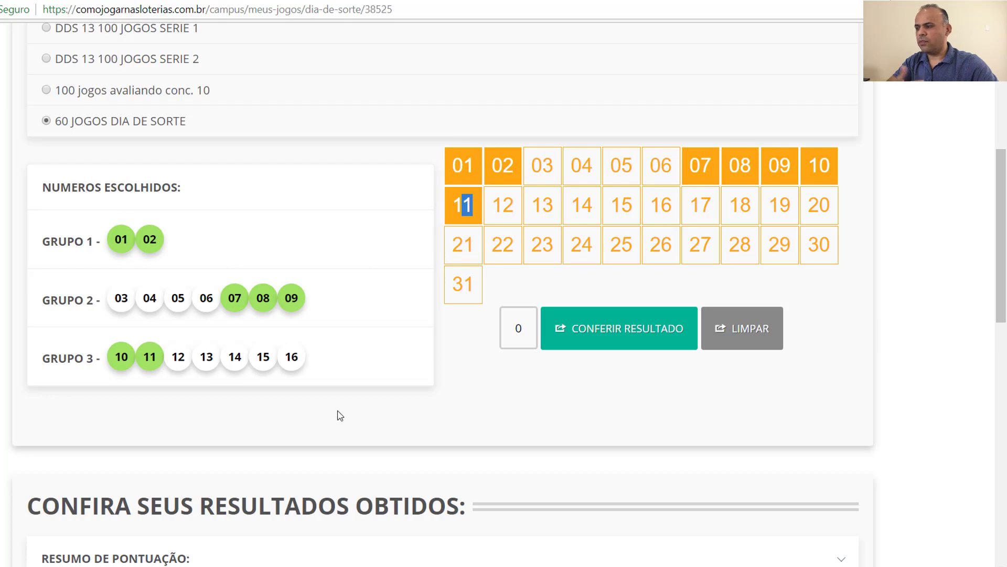
Check the games against the draw 01, 02, 07, 08, 09, 10, 11 and review its 6 and 5-point counts.
scroll(635, 374, "down", 3)
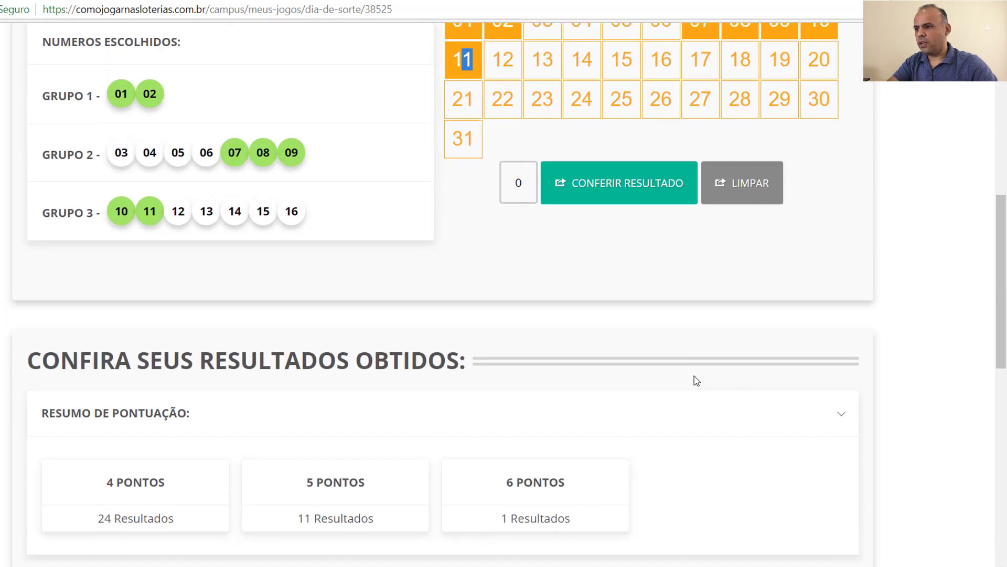
left_click(621, 185)
left_click_drag(496, 520, 562, 517)
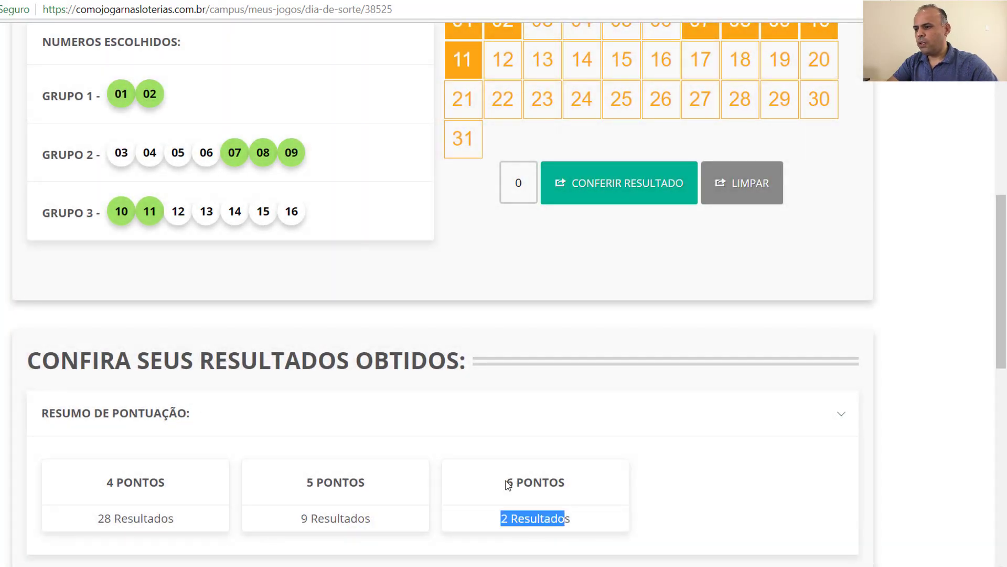
left_click_drag(506, 481, 533, 482)
left_click_drag(300, 518, 358, 518)
left_click_drag(307, 482, 317, 482)
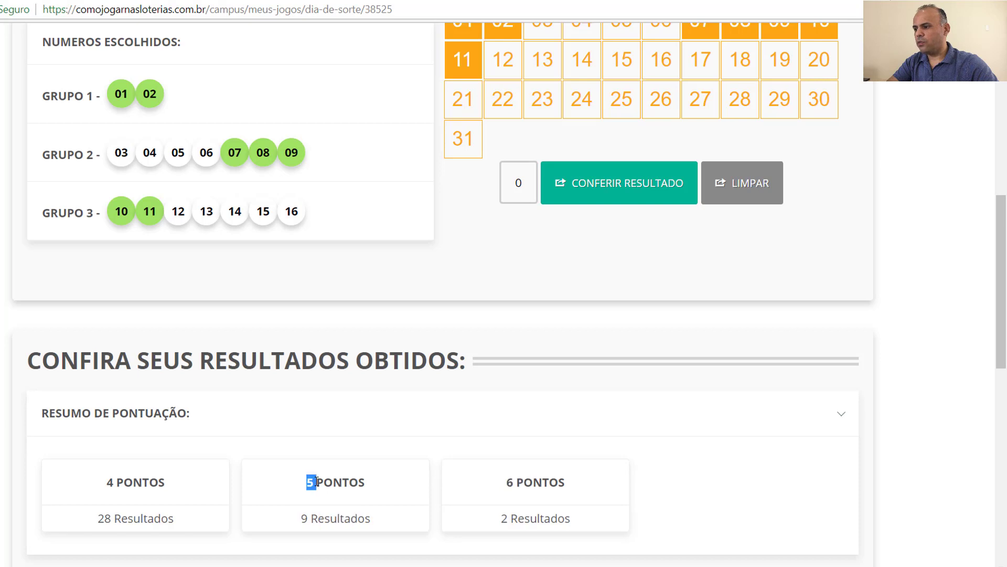
Switch to the VIP EXCLUSIVE print manager and sign in with the account e-mail and password to load the games list.
scroll(376, 464, "up", 3)
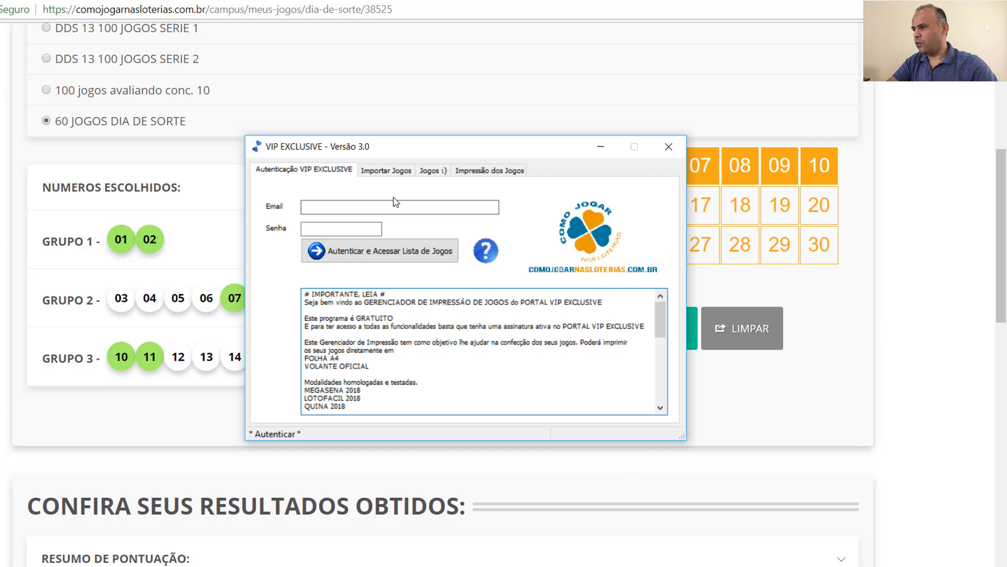
left_click_drag(403, 153, 391, 175)
left_click(331, 229)
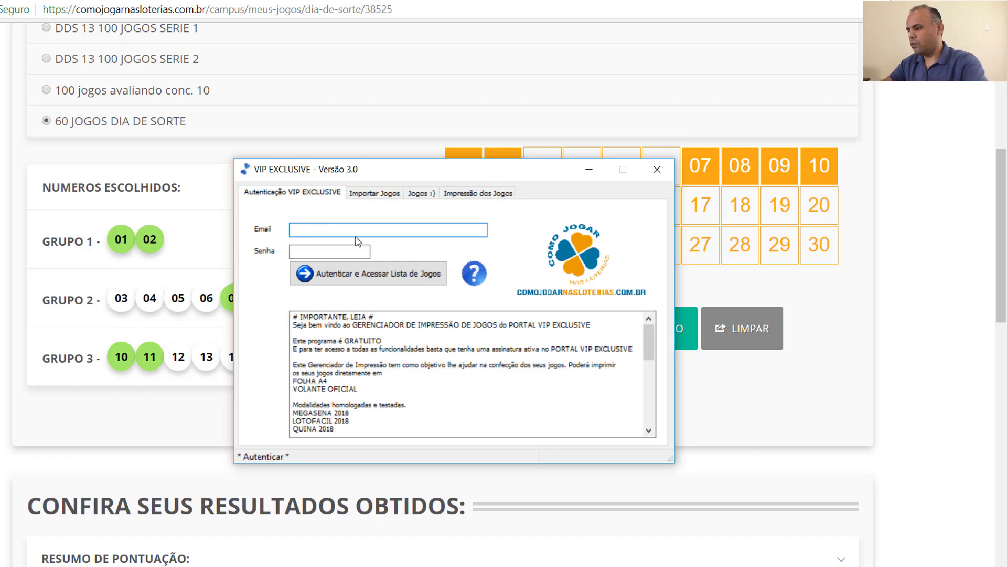
type("con")
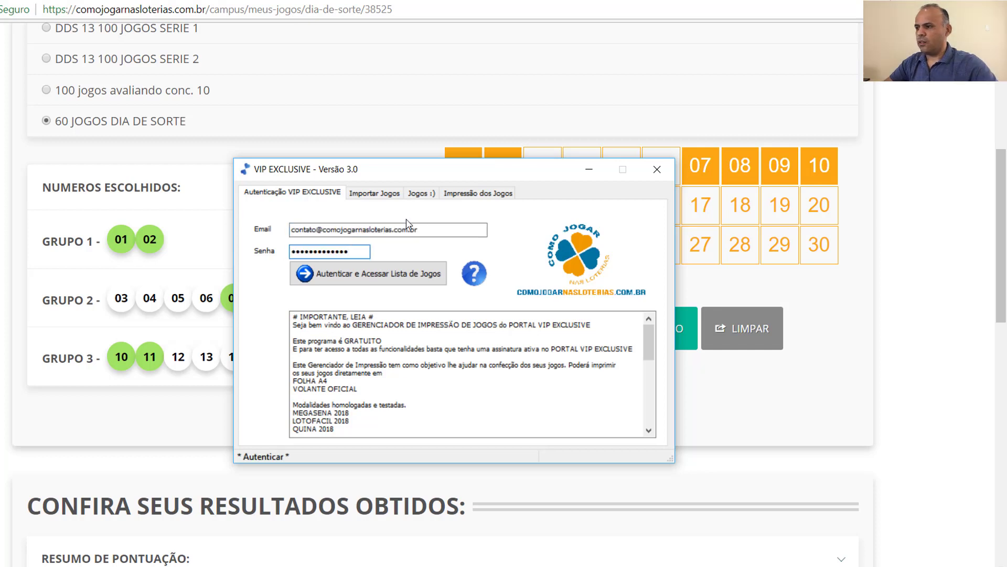
left_click(369, 278)
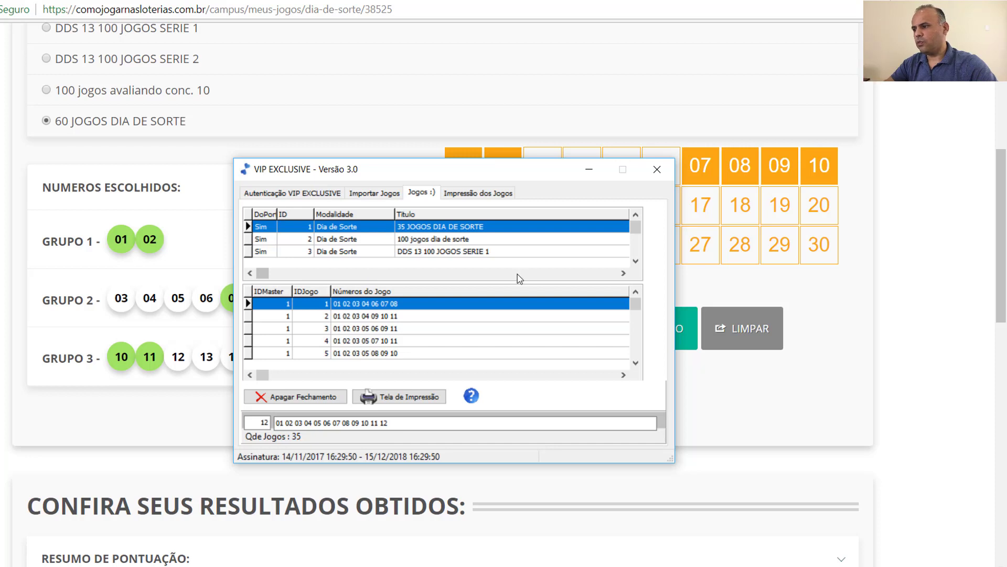
Select the 60 JOGOS DIA DE SORTE combination from the saved games and open its print settings.
left_click(635, 261)
left_click(635, 261)
left_click(635, 262)
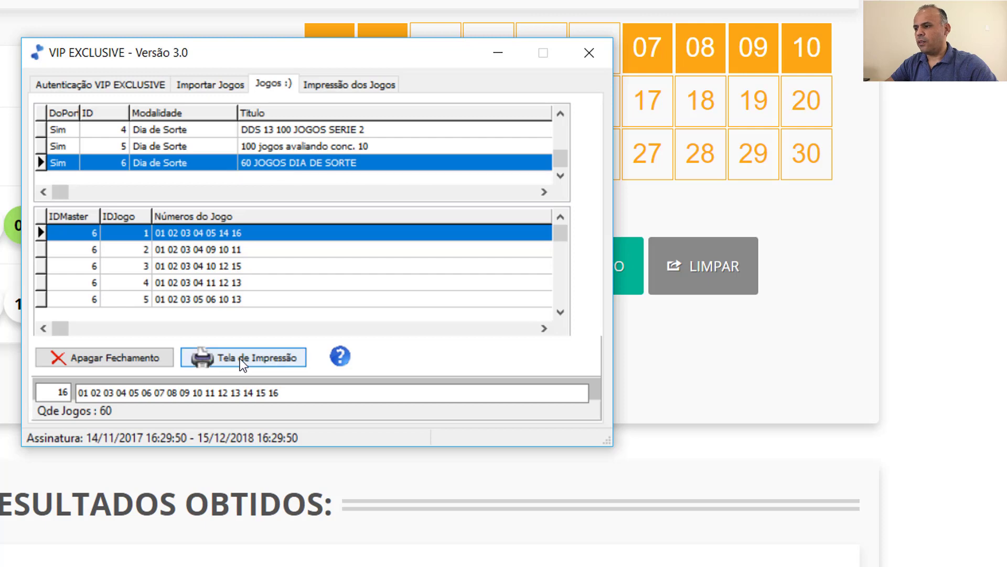
left_click(210, 359)
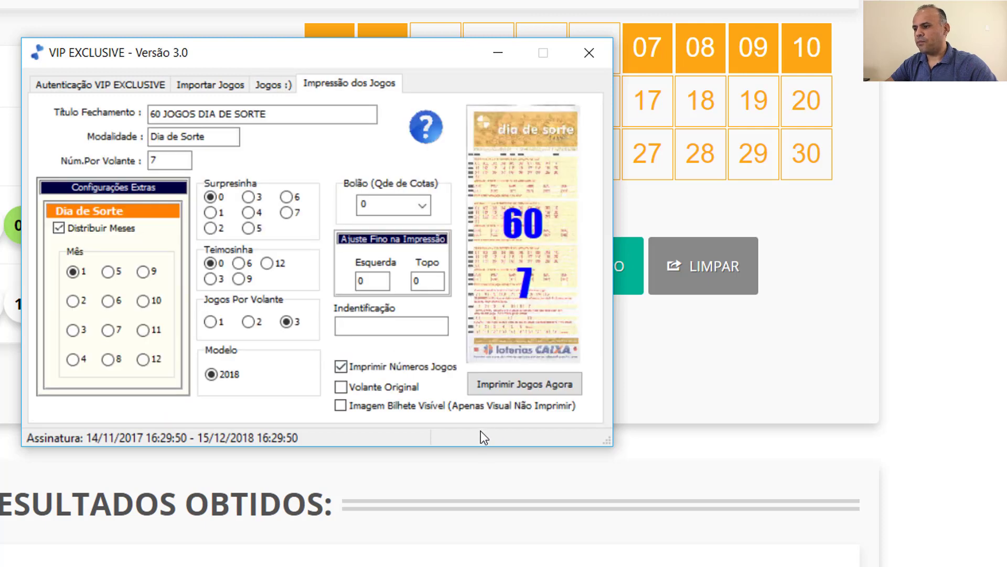
Generate the games' print-out, enable Volante Original and generate it again for the official slip.
left_click(495, 383)
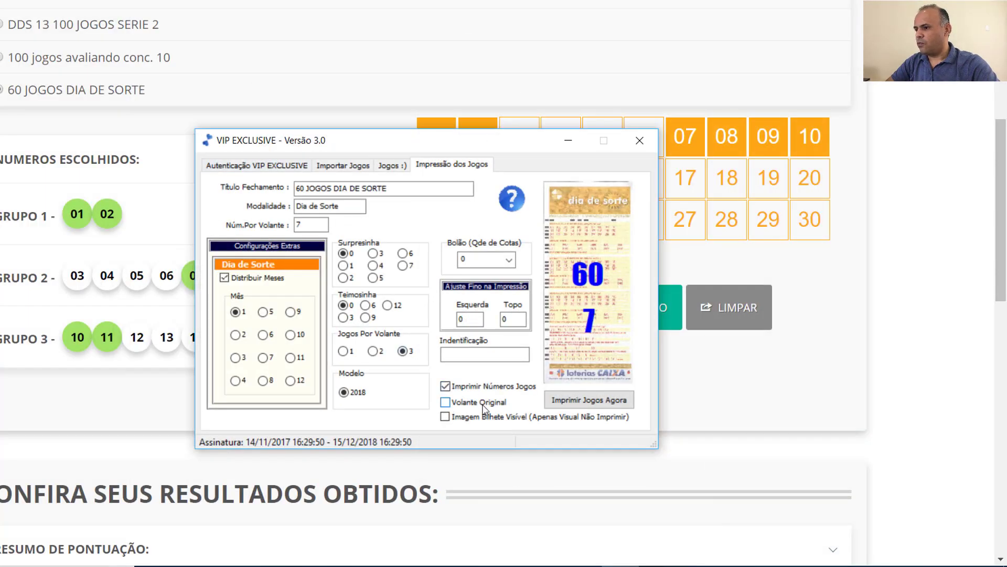
left_click(465, 405)
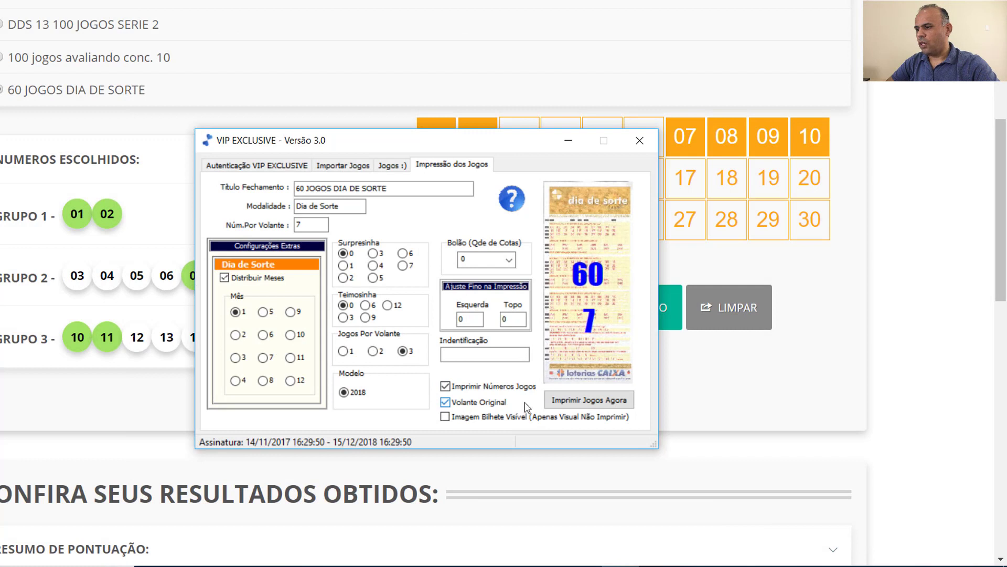
left_click(587, 402)
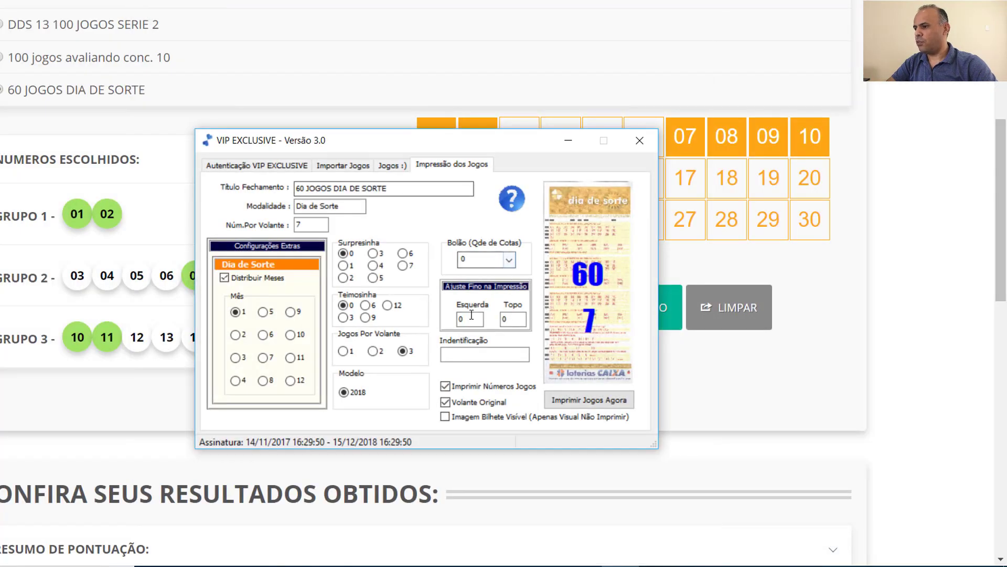
Set the print fine adjustment to -1 for Esquerda and -1 for Topo.
left_click(461, 319)
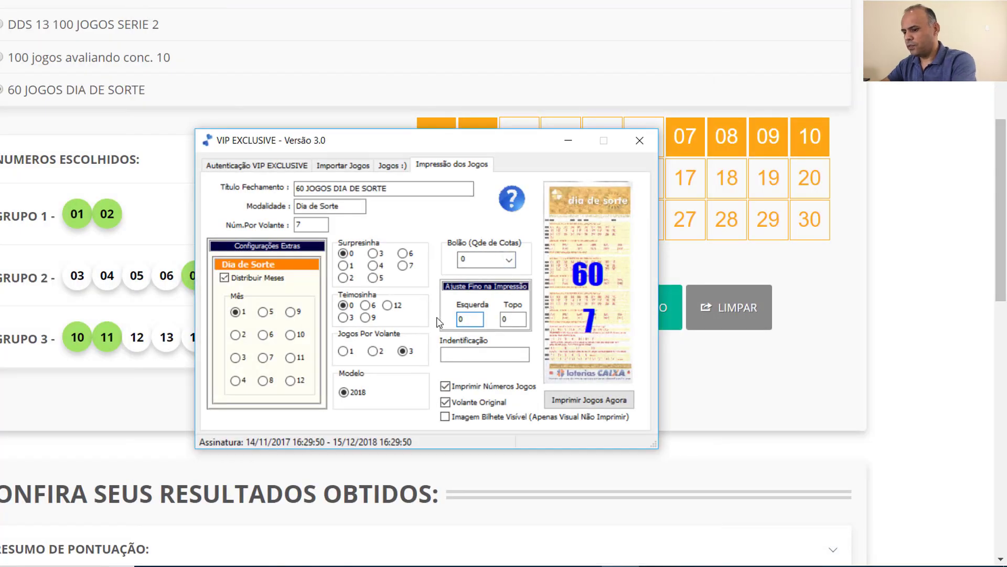
key("BackSpace")
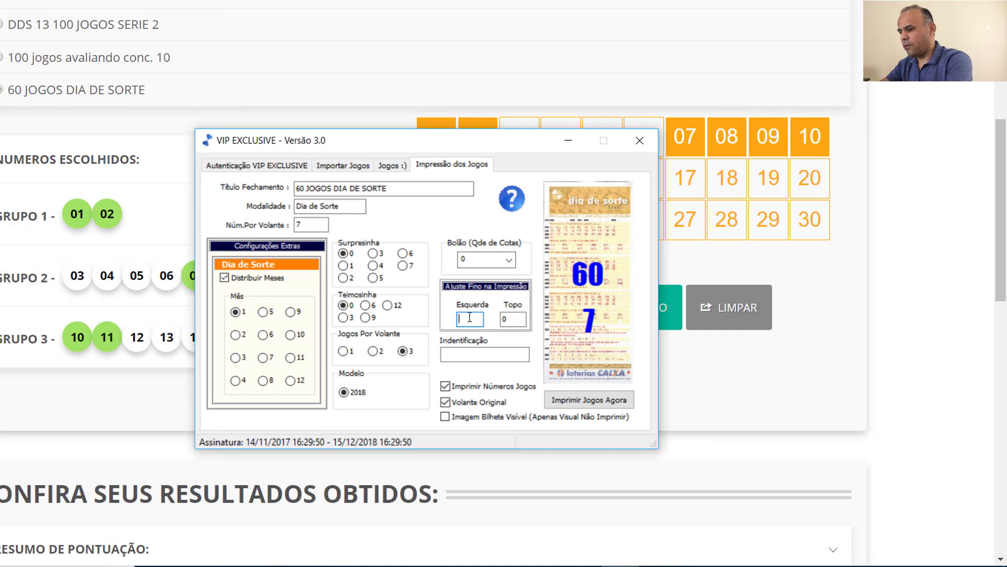
type("-1")
key("Tab")
type("-1")
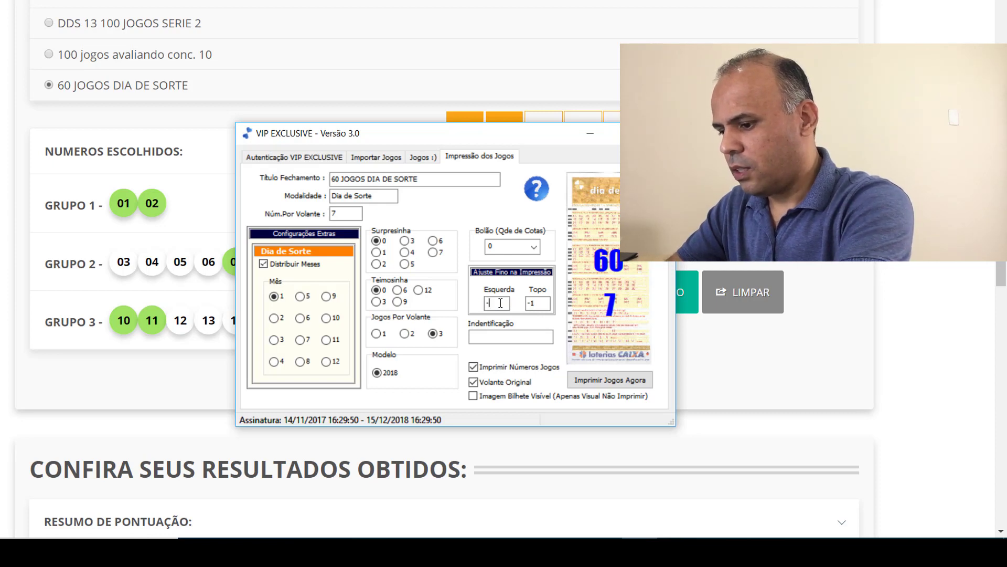
Set the print fine adjustment to -0,3 for Esquerda and -1,3 for Topo, and print the first slip.
key("Tab")
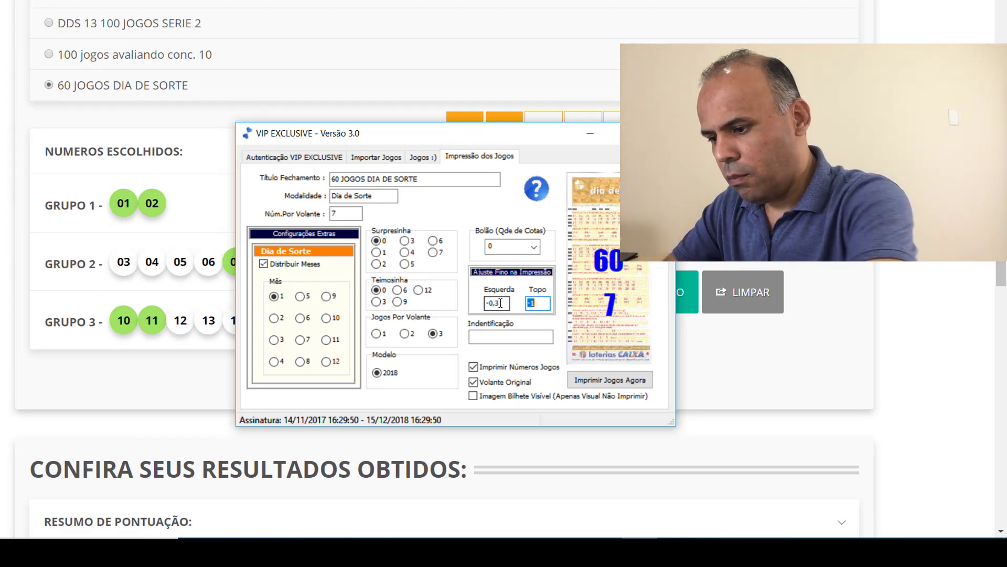
type("-1,3")
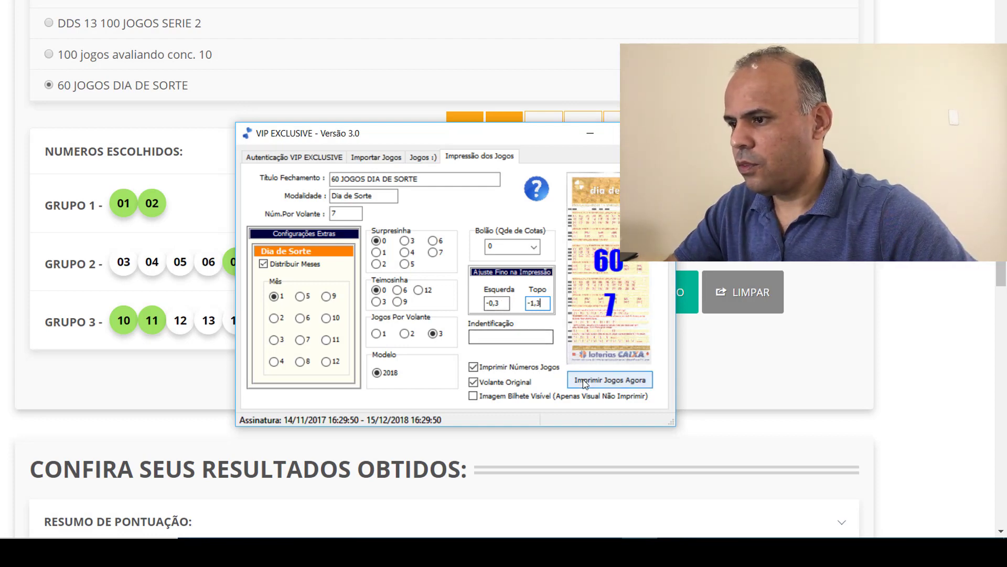
left_click(608, 379)
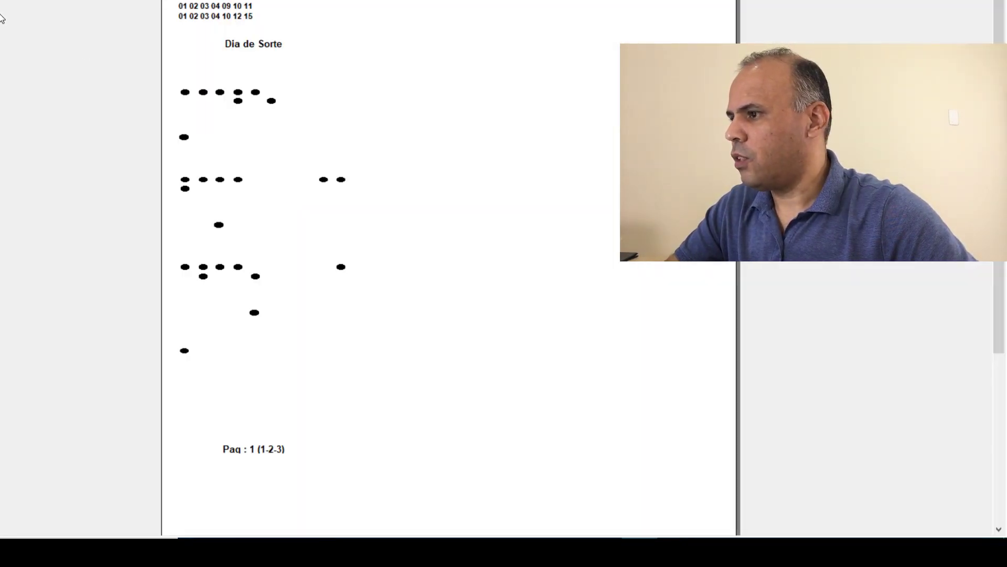
left_click(568, 332)
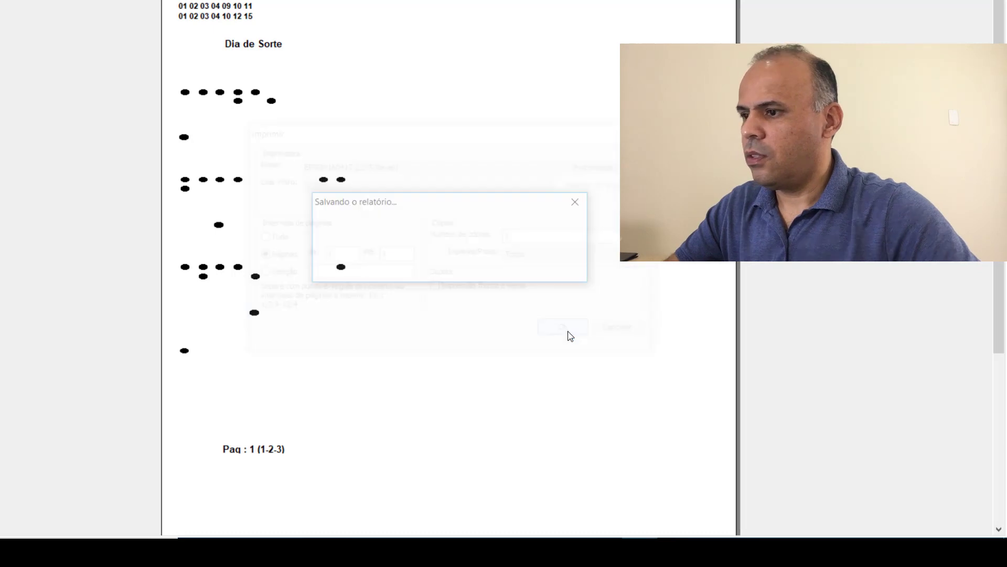